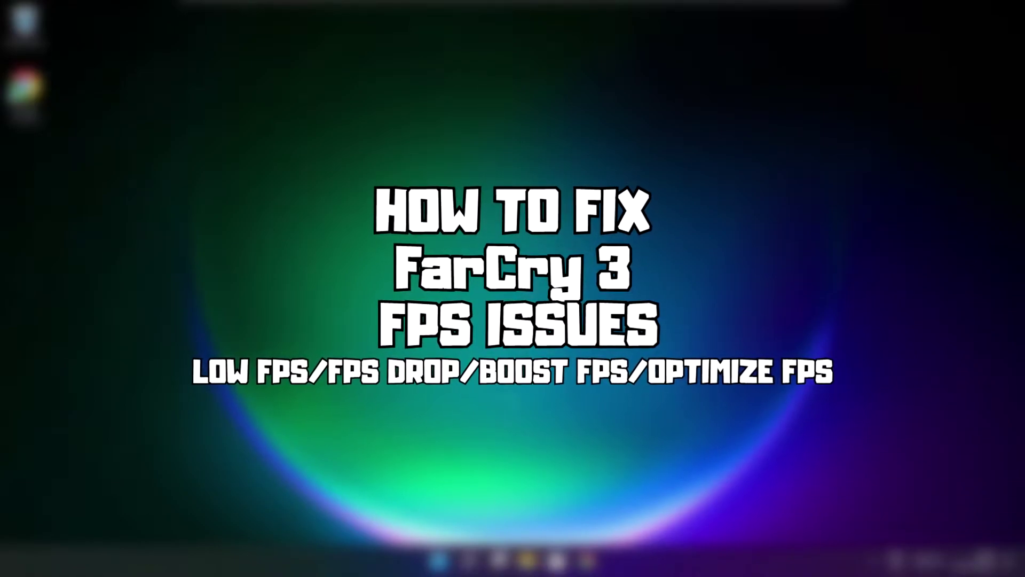
Open the taskbar search panel to look up Device Manager
{"action": "right_click", "coordinate": [470, 561]}
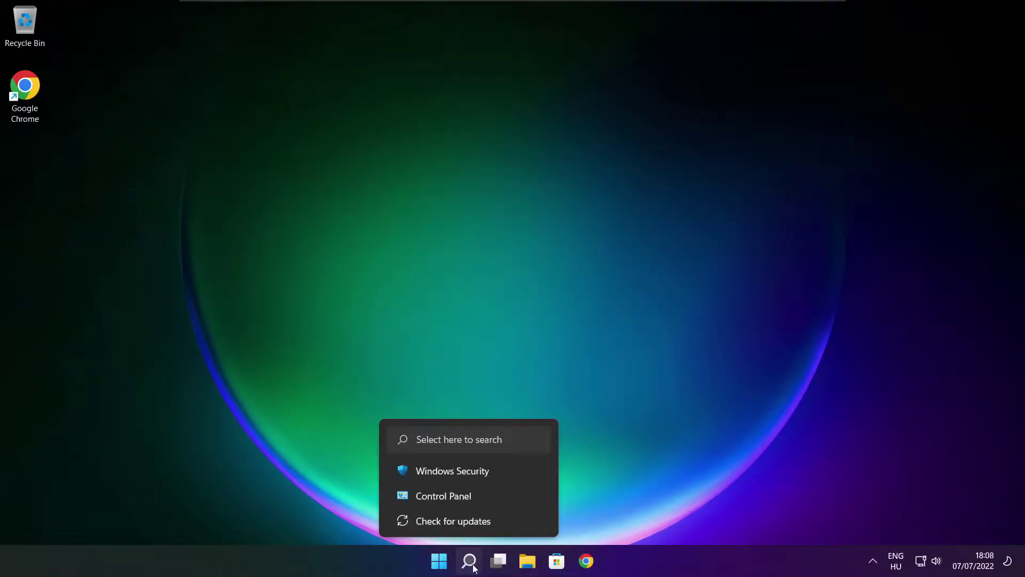
{"action": "left_click", "coordinate": [469, 560]}
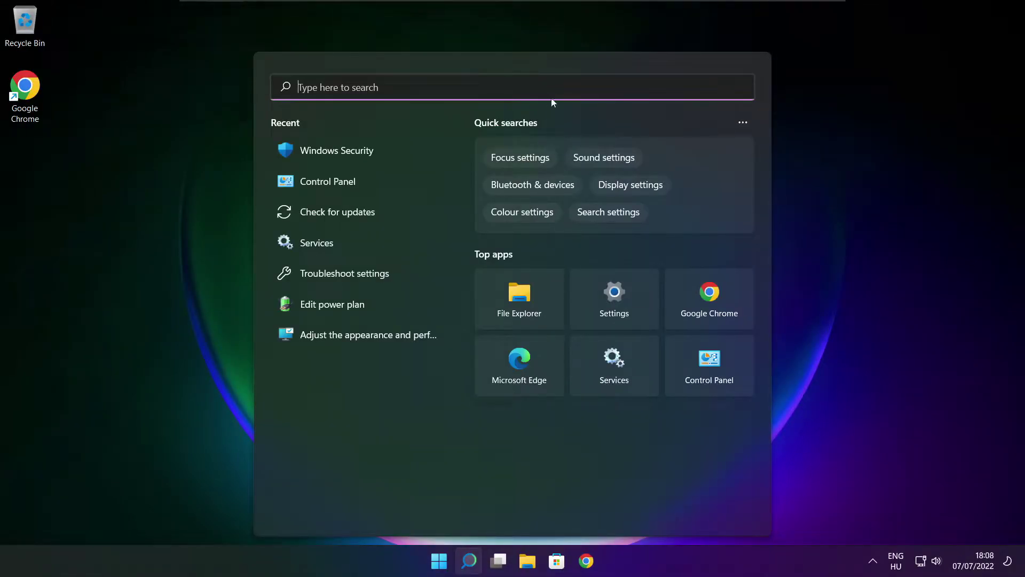
{"action": "type", "text": "device m"}
{"action": "type", "text": "anager"}
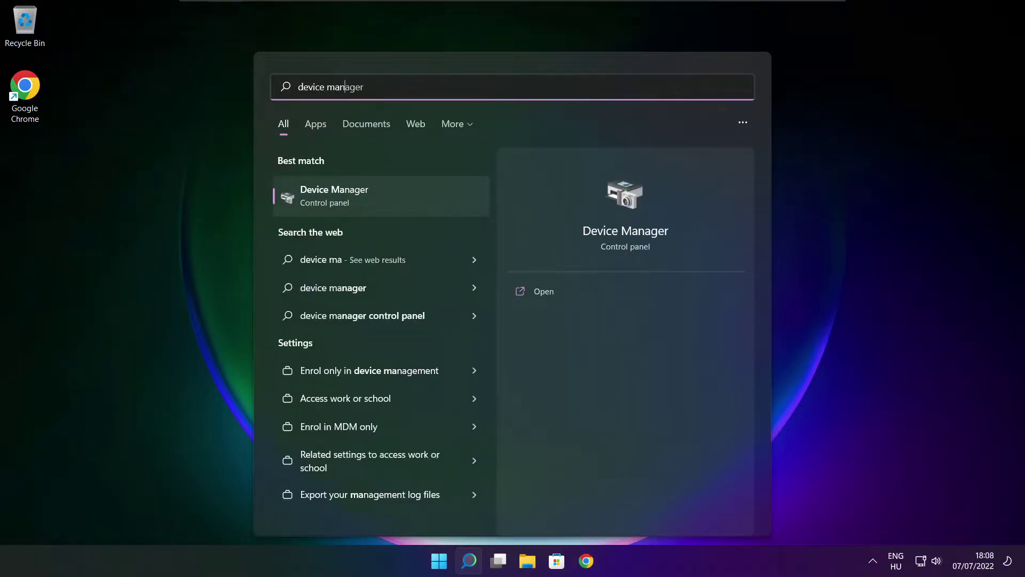
{"action": "type", "text": "er"}
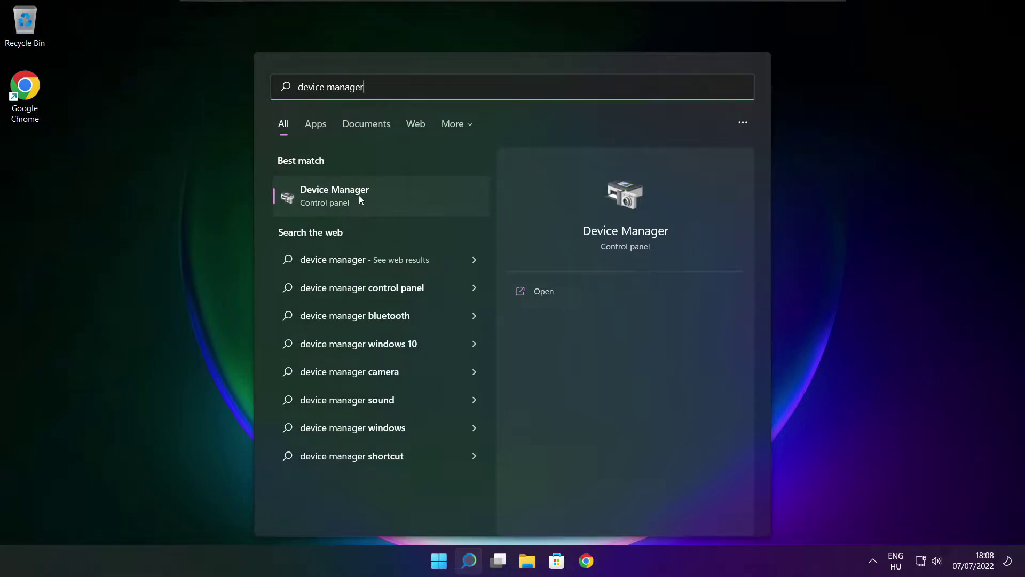
Open Device Manager maximised with the Display adaptors category expanded
{"action": "left_click", "coordinate": [420, 201]}
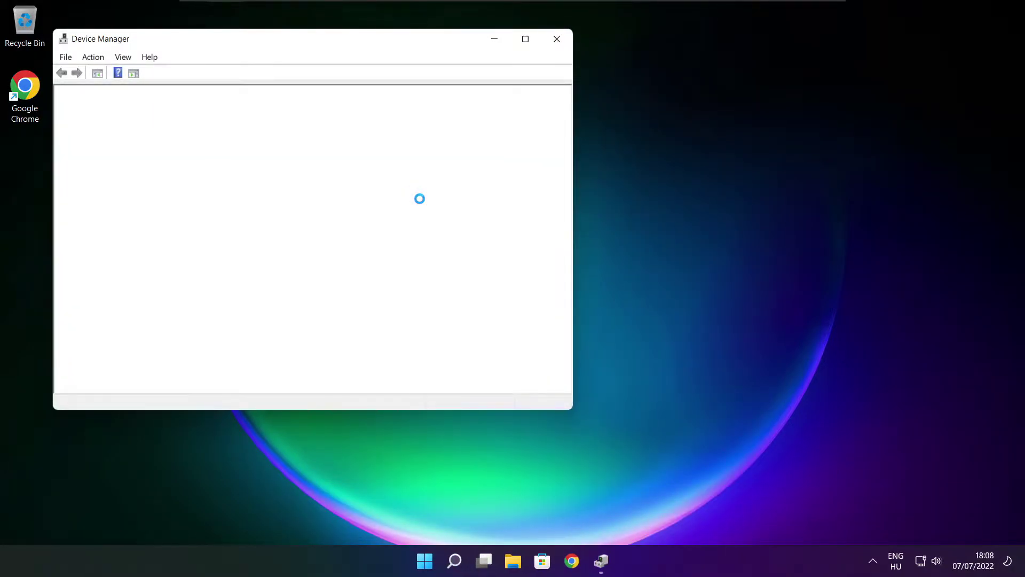
{"action": "left_click", "coordinate": [526, 39]}
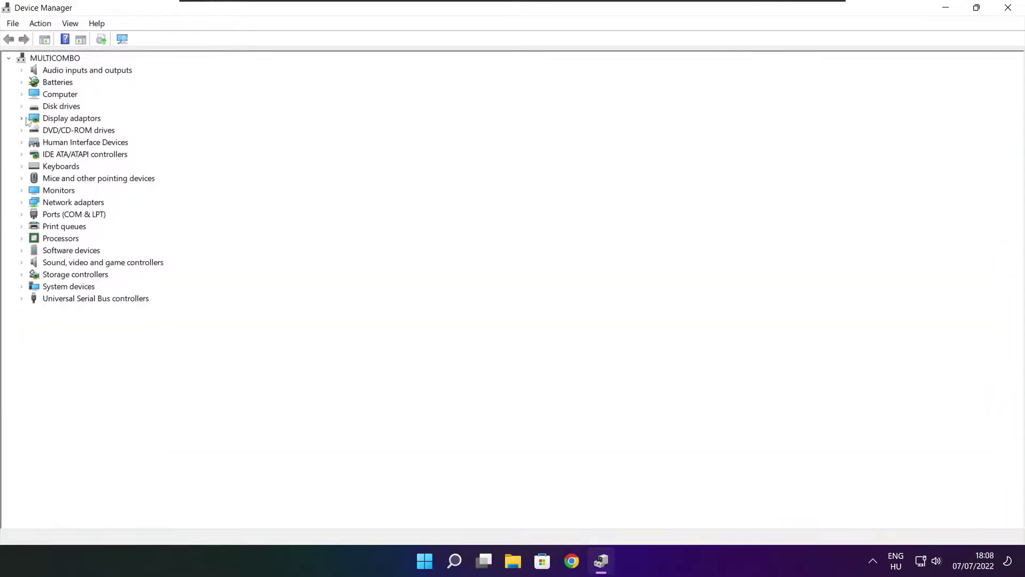
{"action": "left_click", "coordinate": [61, 120]}
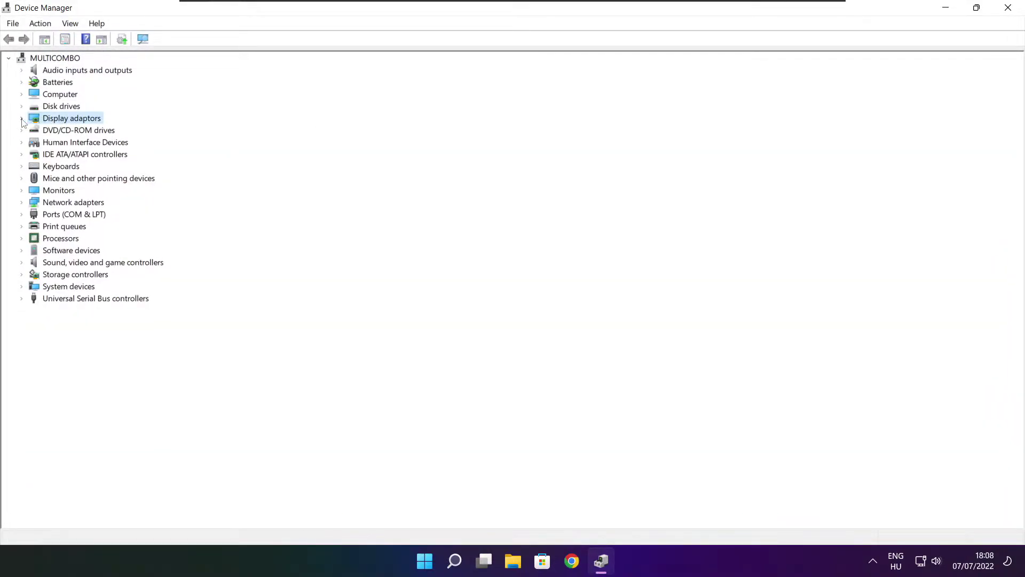
{"action": "left_click", "coordinate": [22, 119]}
Auto-search drivers for VMware SVGA 3D and confirm the best driver is installed
{"action": "left_click", "coordinate": [37, 135]}
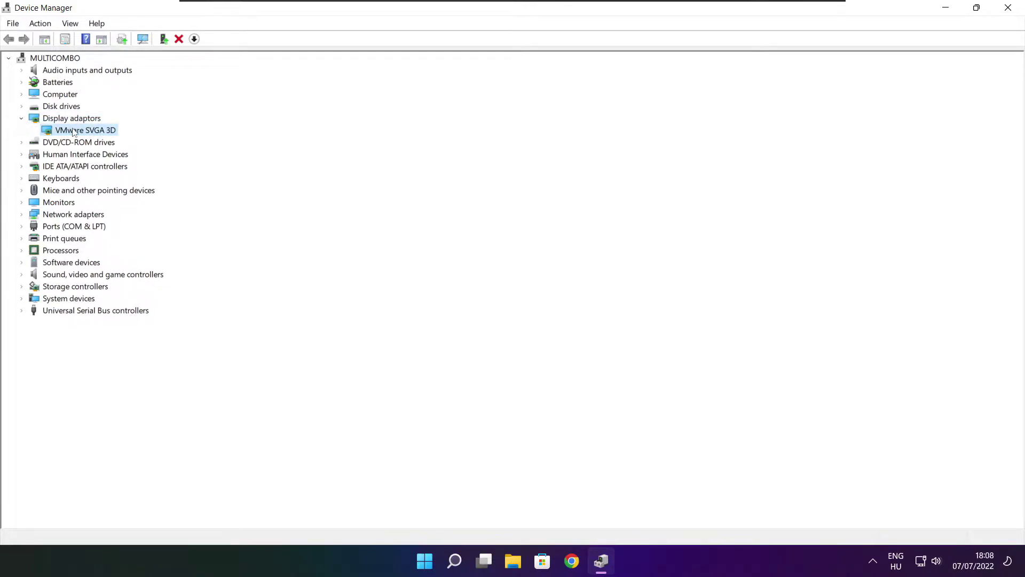
{"action": "right_click", "coordinate": [74, 132]}
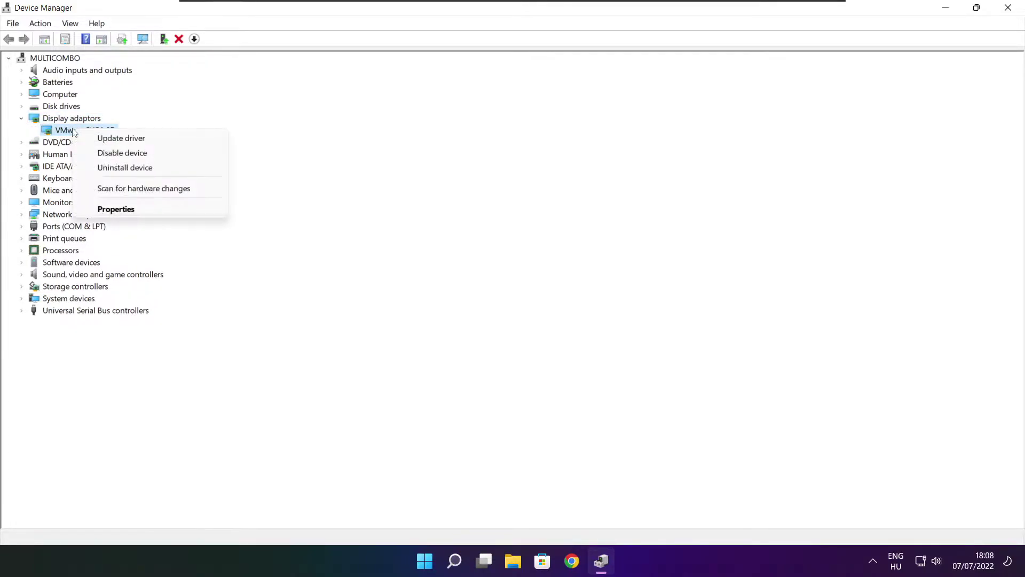
{"action": "left_click", "coordinate": [147, 140]}
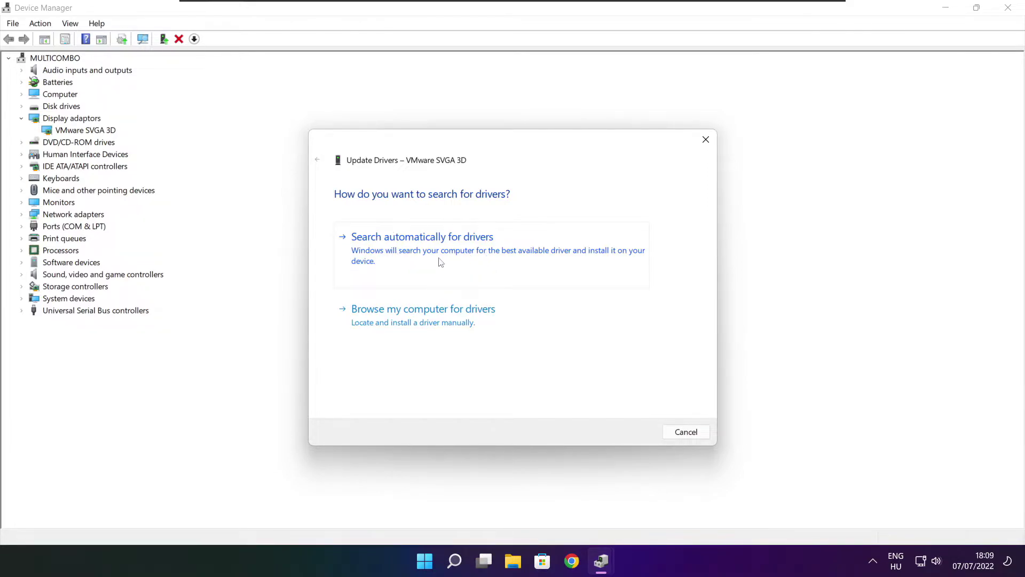
{"action": "left_click", "coordinate": [467, 255]}
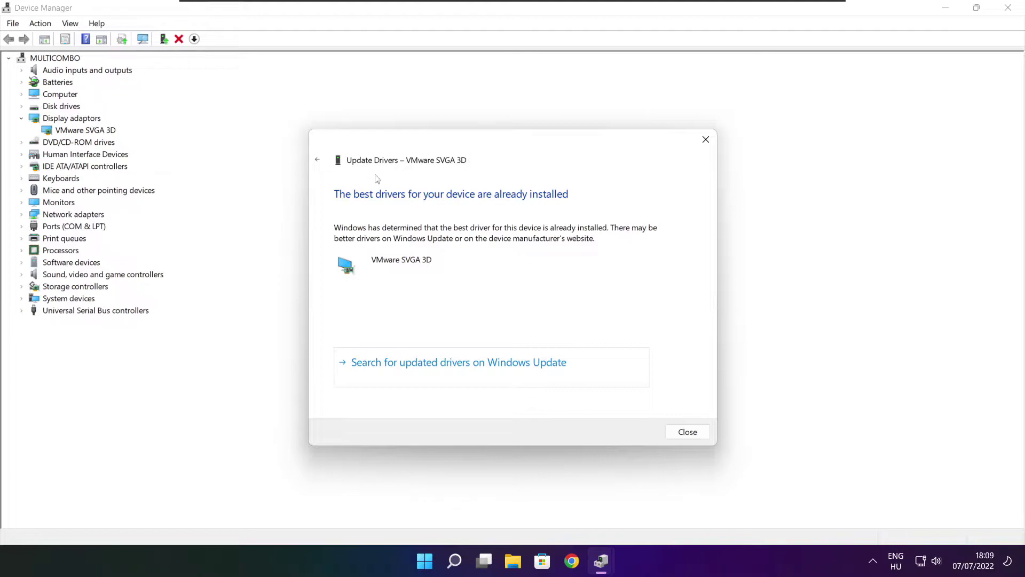
{"action": "left_click", "coordinate": [688, 431]}
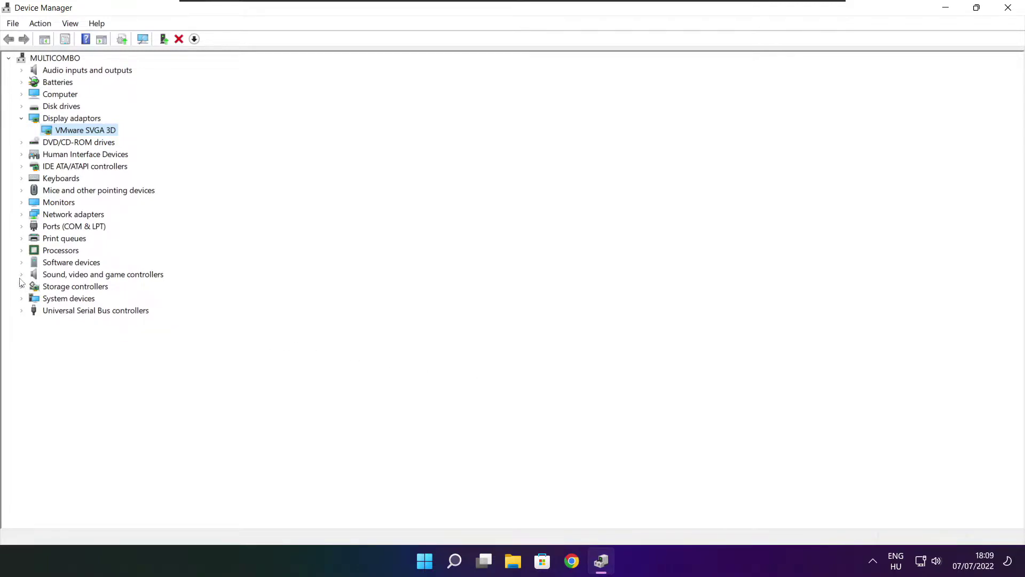
Auto-search drivers for High Definition Audio Device, find it current, and close Device Manager
{"action": "left_click", "coordinate": [47, 276]}
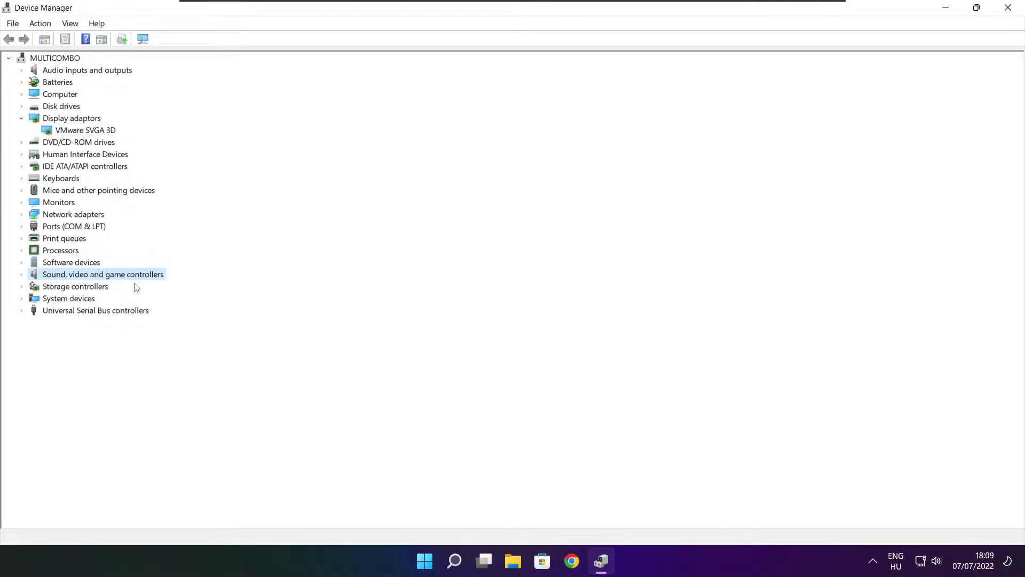
{"action": "left_click", "coordinate": [23, 275]}
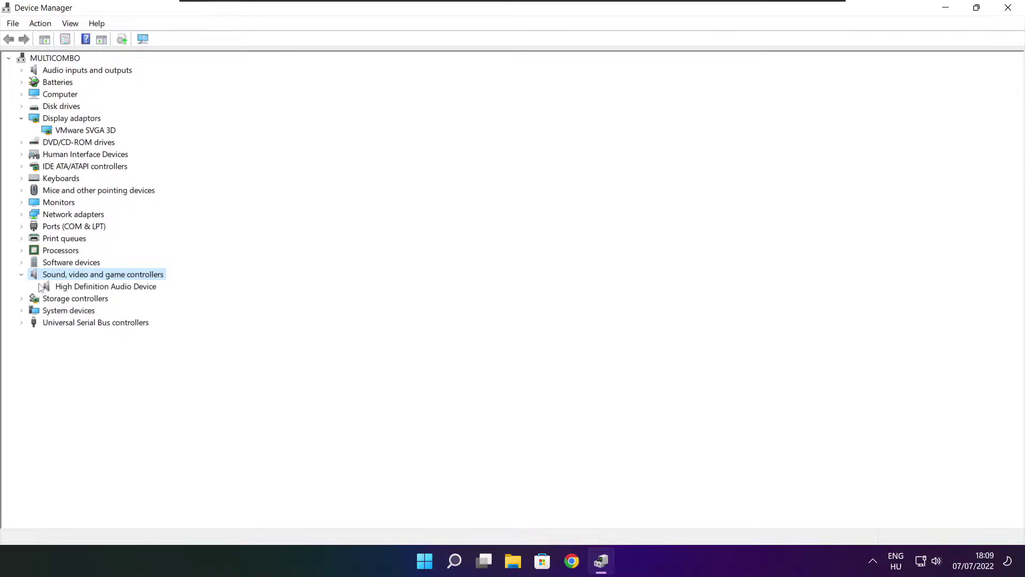
{"action": "left_click", "coordinate": [99, 289]}
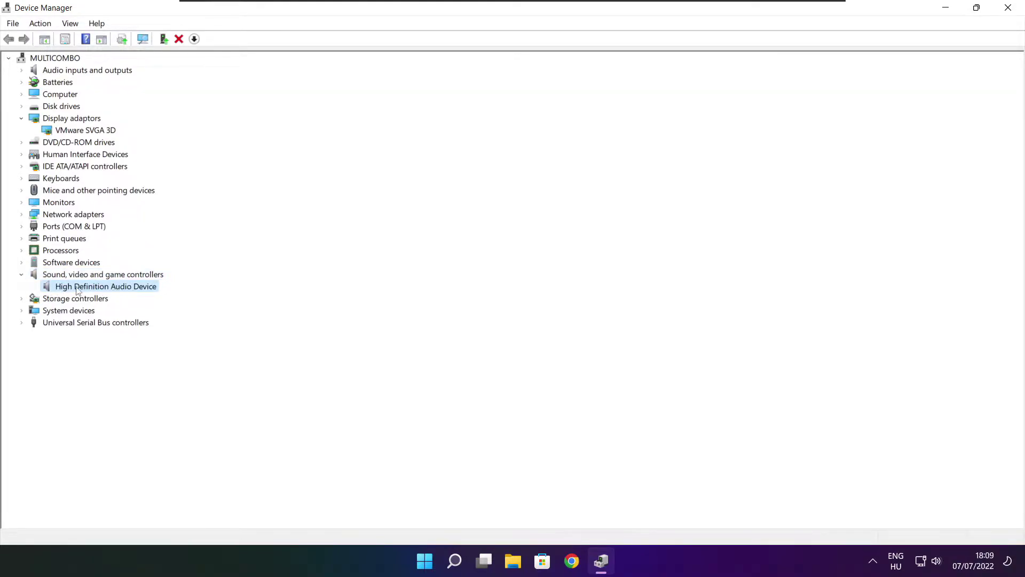
{"action": "right_click", "coordinate": [100, 290]}
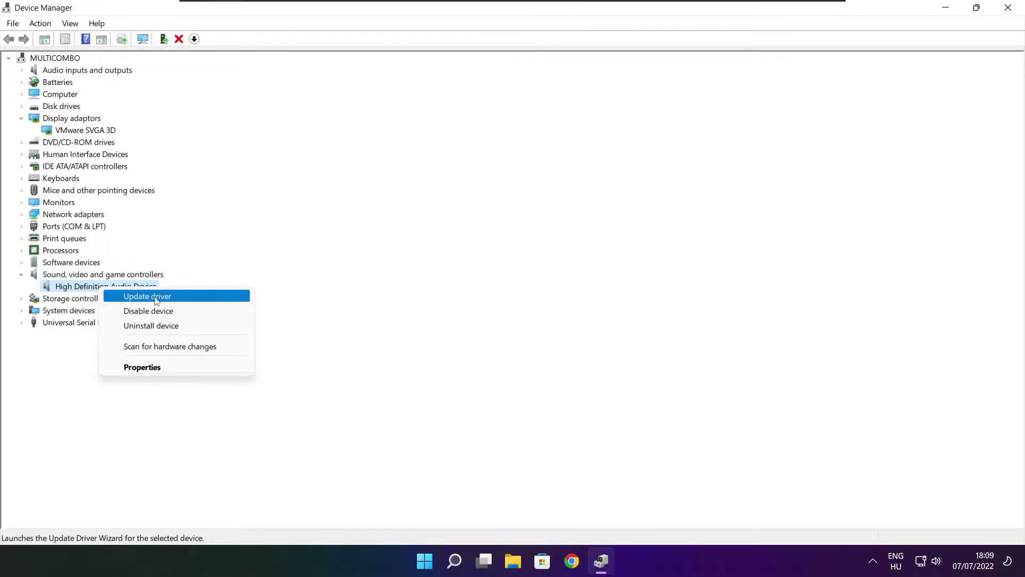
{"action": "left_click", "coordinate": [200, 300]}
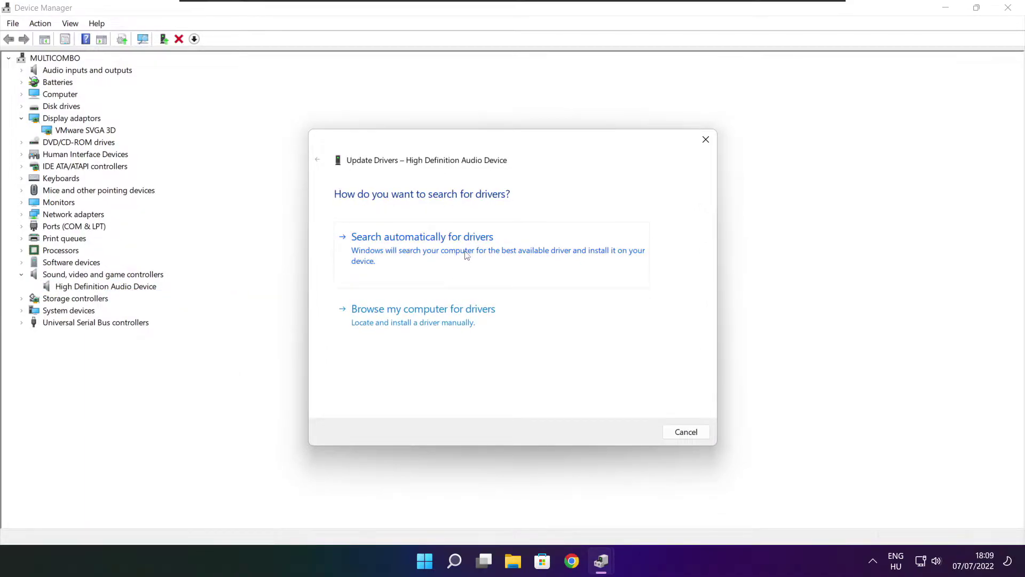
{"action": "left_click", "coordinate": [445, 256]}
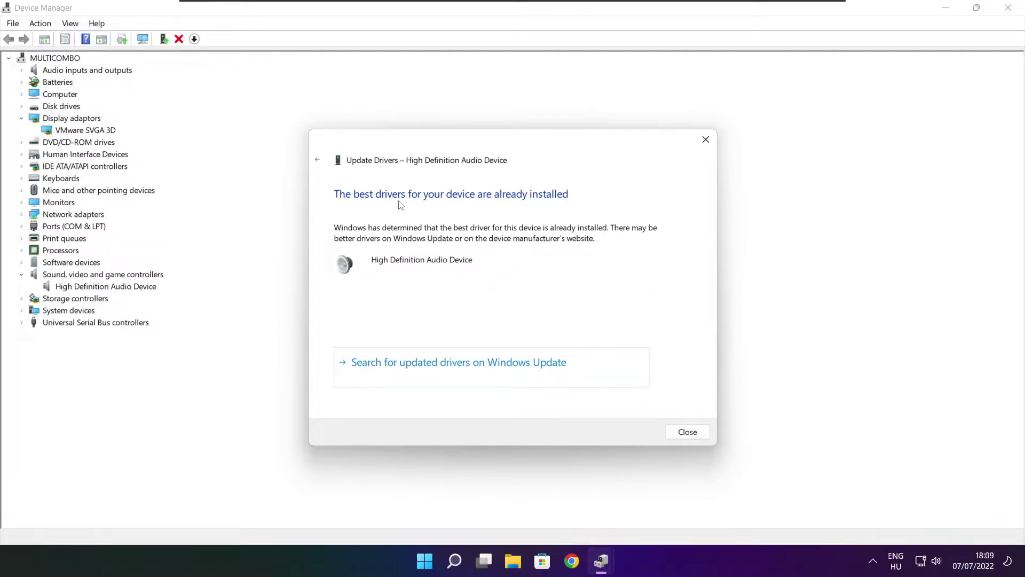
{"action": "left_click", "coordinate": [689, 432]}
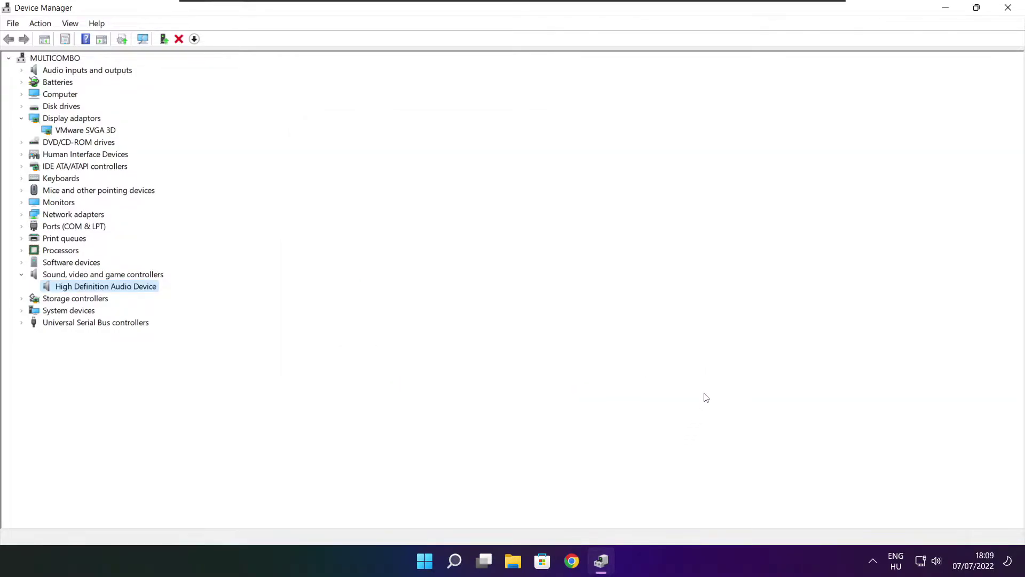
{"action": "left_click", "coordinate": [1008, 9]}
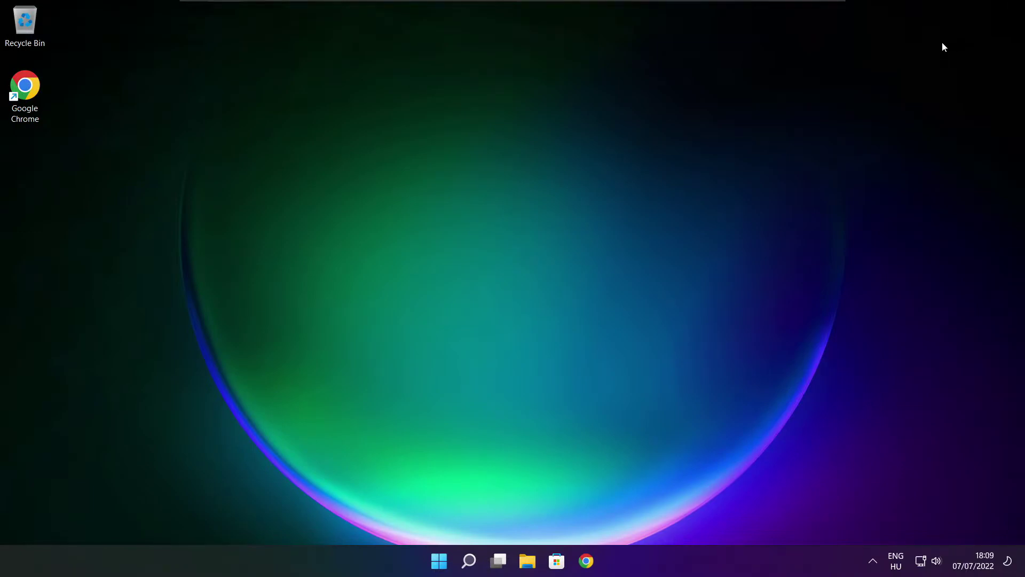
Search 'edit power plan' and open the Edit power plan result
{"action": "left_click", "coordinate": [470, 560]}
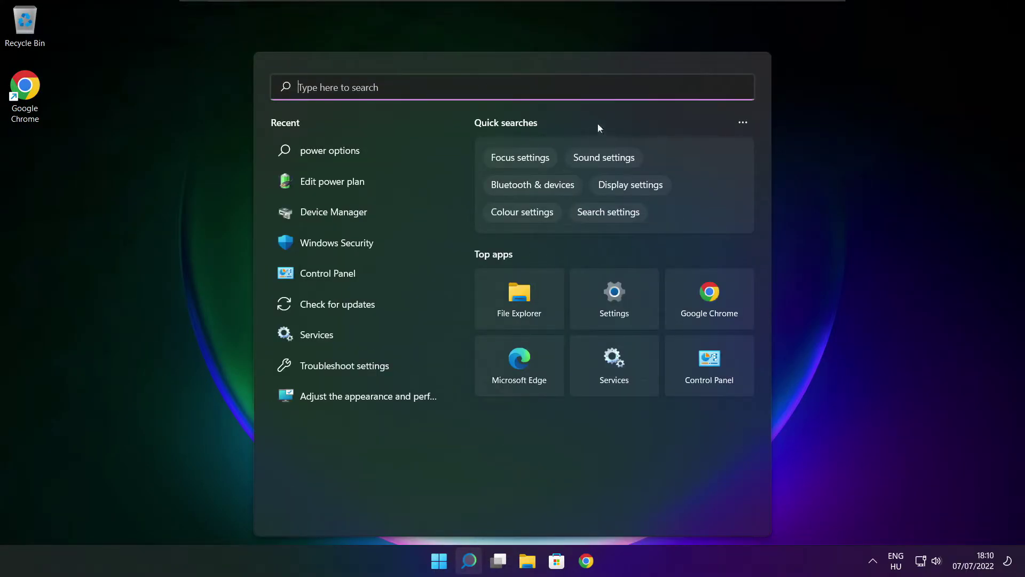
{"action": "type", "text": "e"}
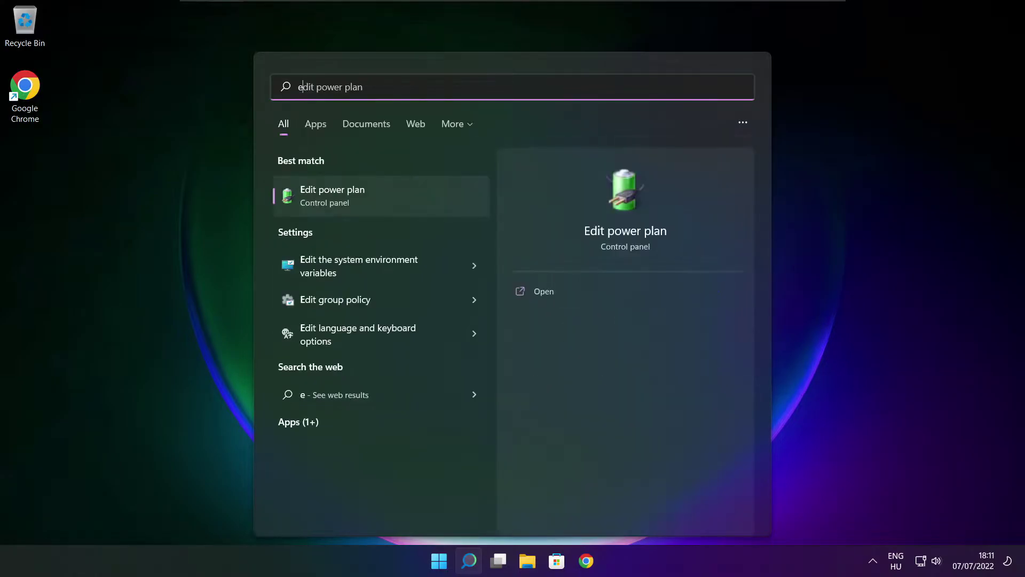
{"action": "type", "text": "dit powe"}
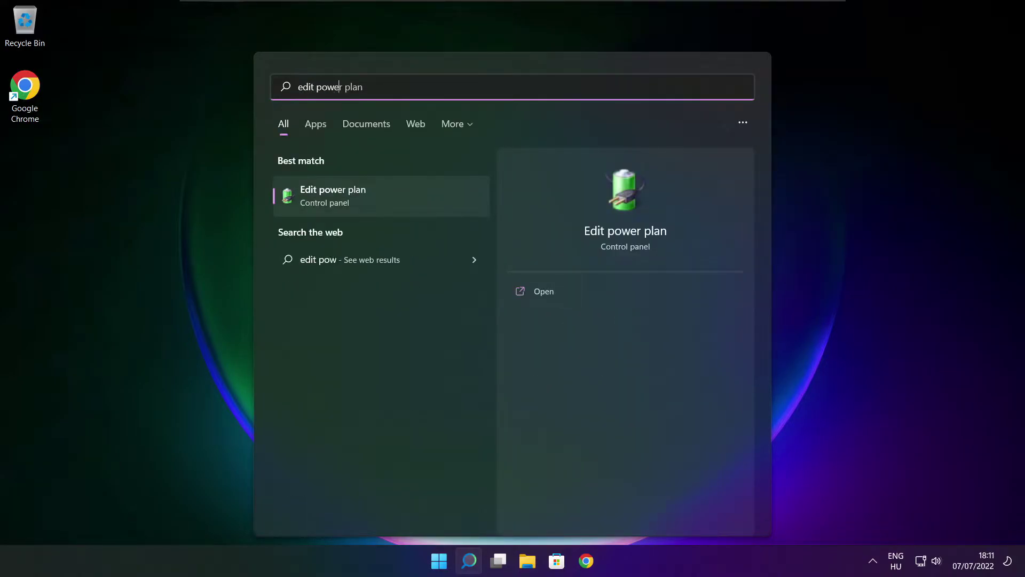
{"action": "type", "text": "r plan"}
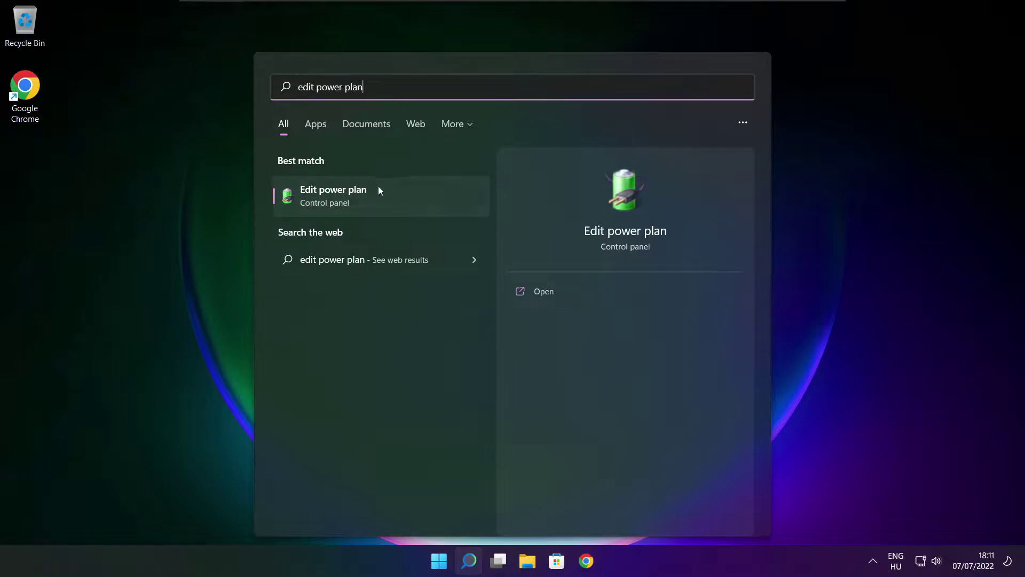
{"action": "left_click", "coordinate": [404, 199]}
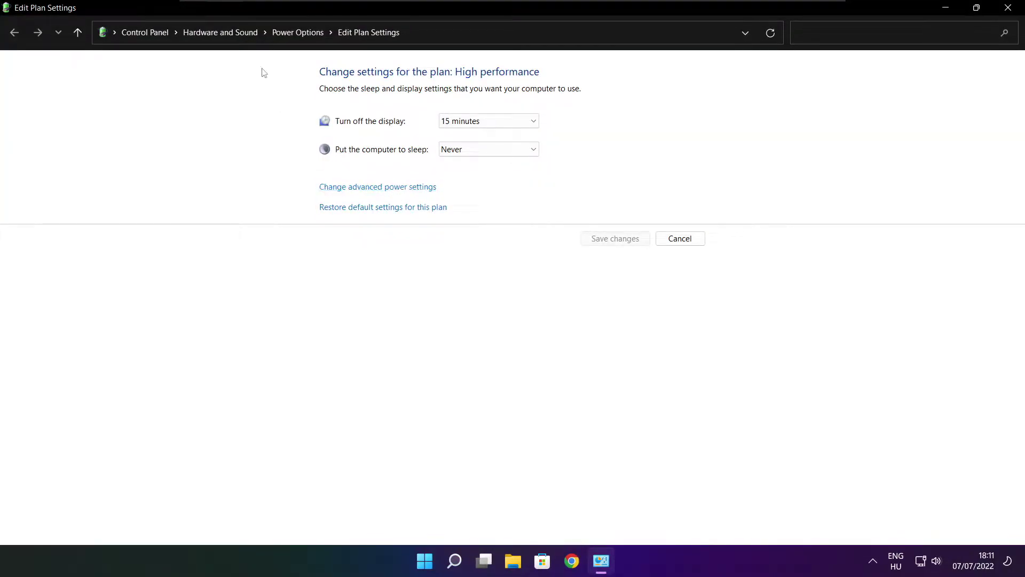
Make High performance the active power plan, then close Power Options
{"action": "left_click", "coordinate": [305, 38]}
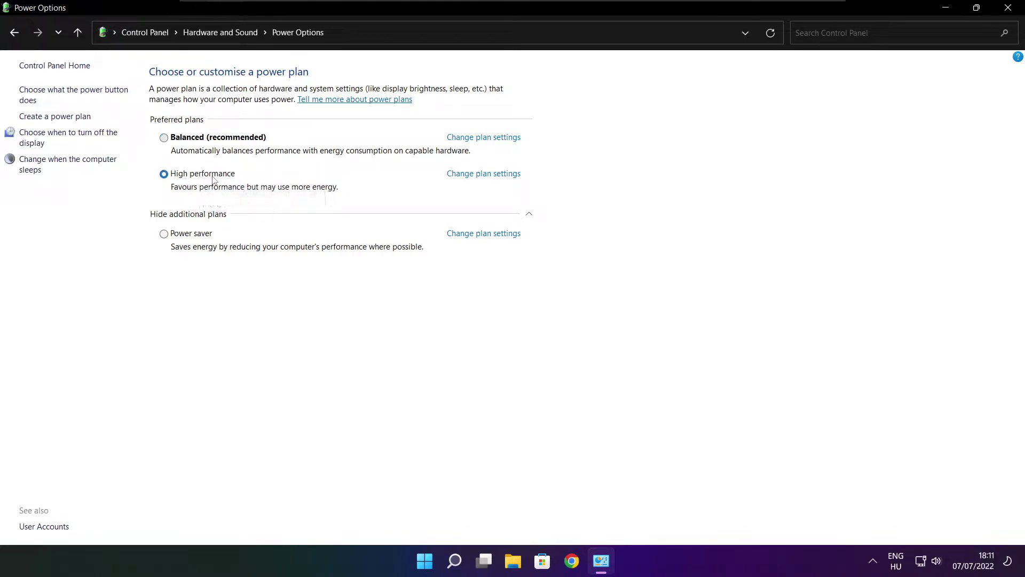
{"action": "left_click", "coordinate": [164, 173]}
{"action": "left_click", "coordinate": [1011, 7]}
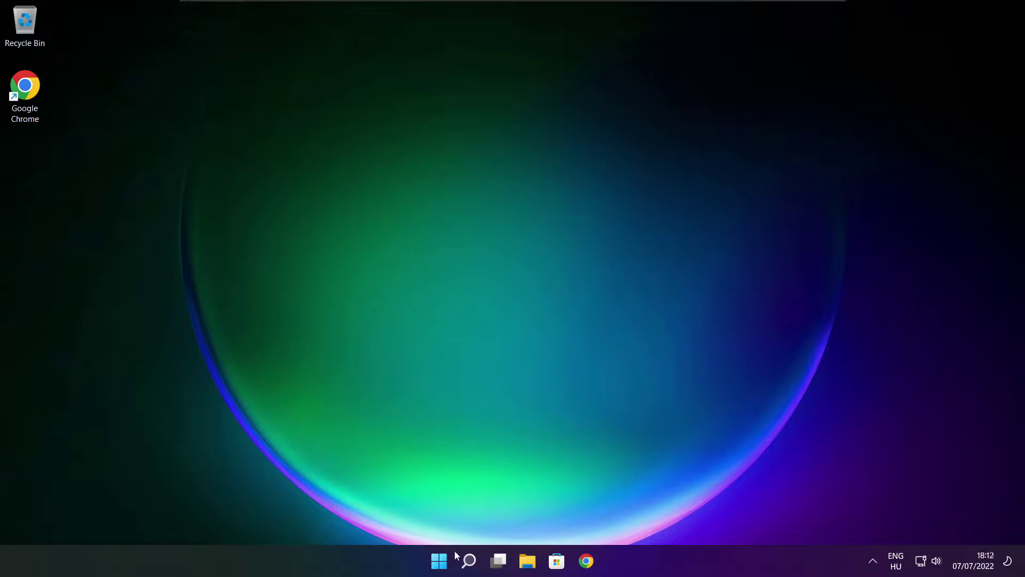
Search for 'game mode' and open the Game Mode settings page
{"action": "right_click", "coordinate": [469, 560]}
{"action": "left_click", "coordinate": [468, 560]}
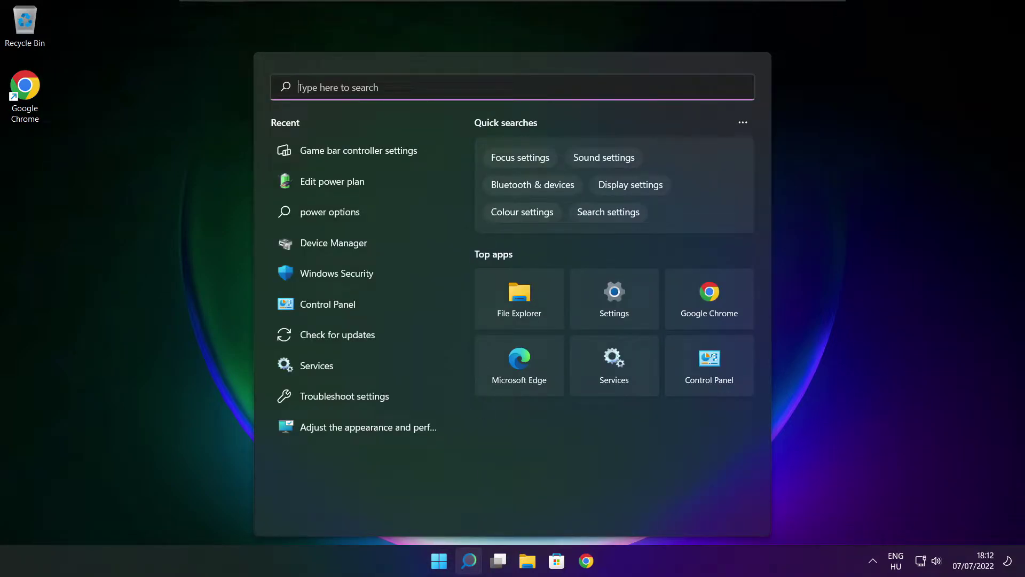
{"action": "type", "text": "game"}
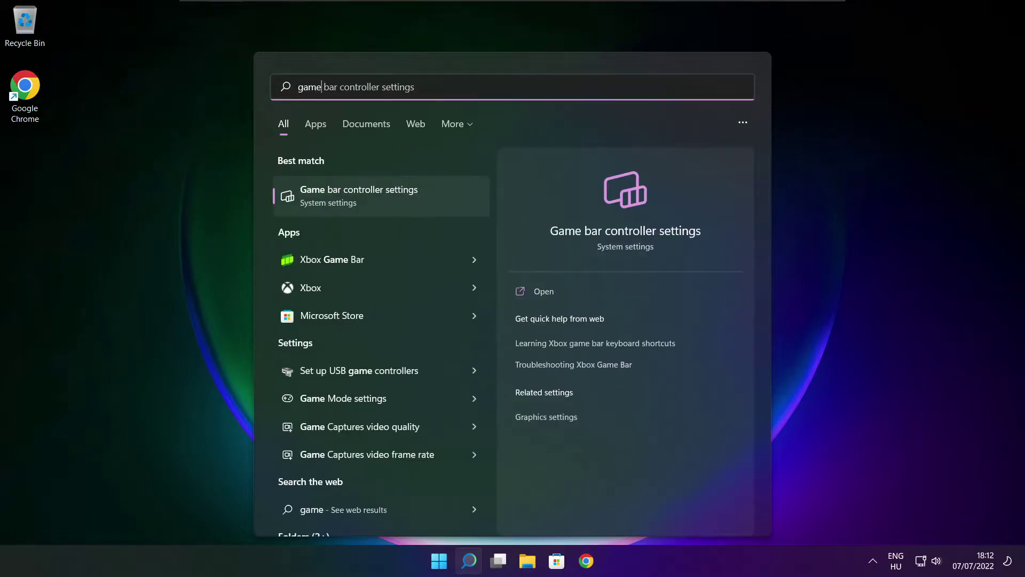
{"action": "type", "text": " mode"}
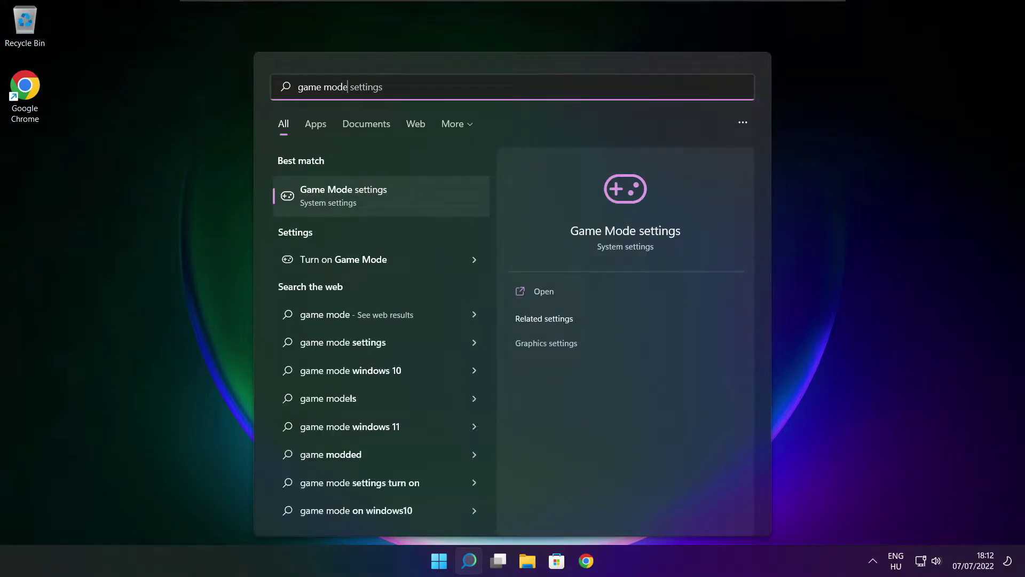
{"action": "left_click", "coordinate": [405, 195]}
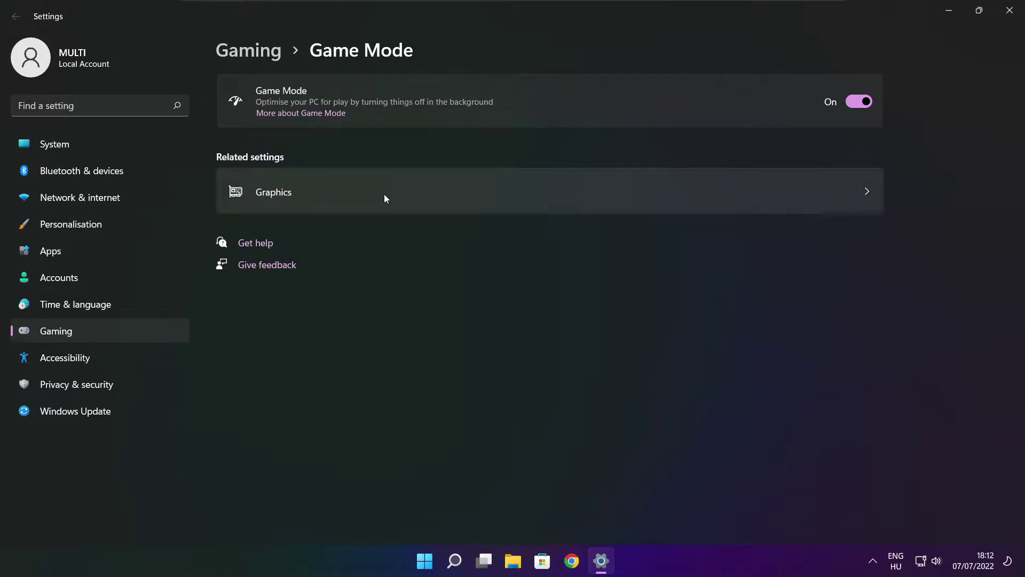
Leave Game Mode on, check Xbox Game Bar's controller option is off, and close Settings
{"action": "left_click", "coordinate": [858, 102]}
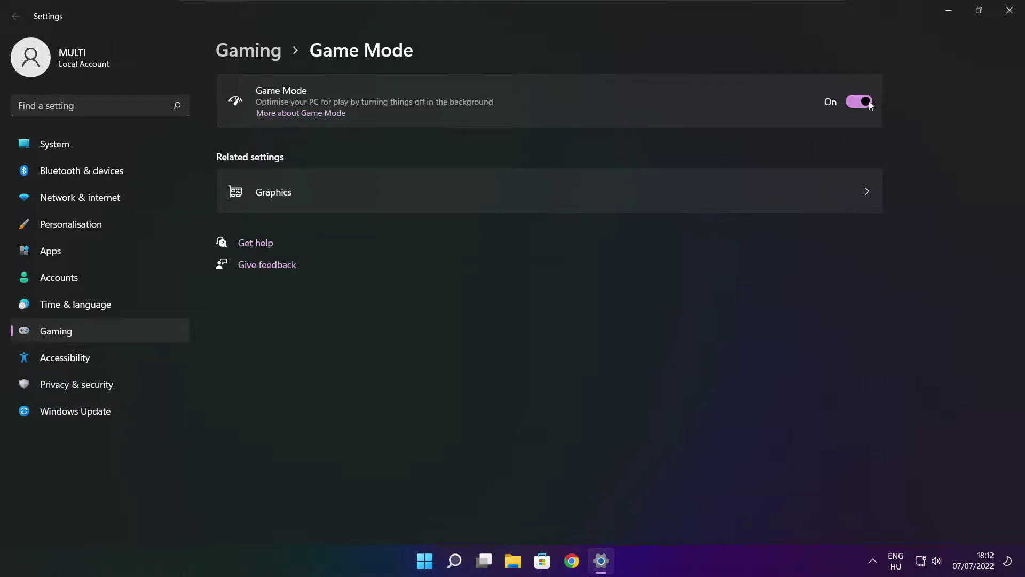
{"action": "left_click", "coordinate": [859, 102]}
{"action": "left_click", "coordinate": [247, 53]}
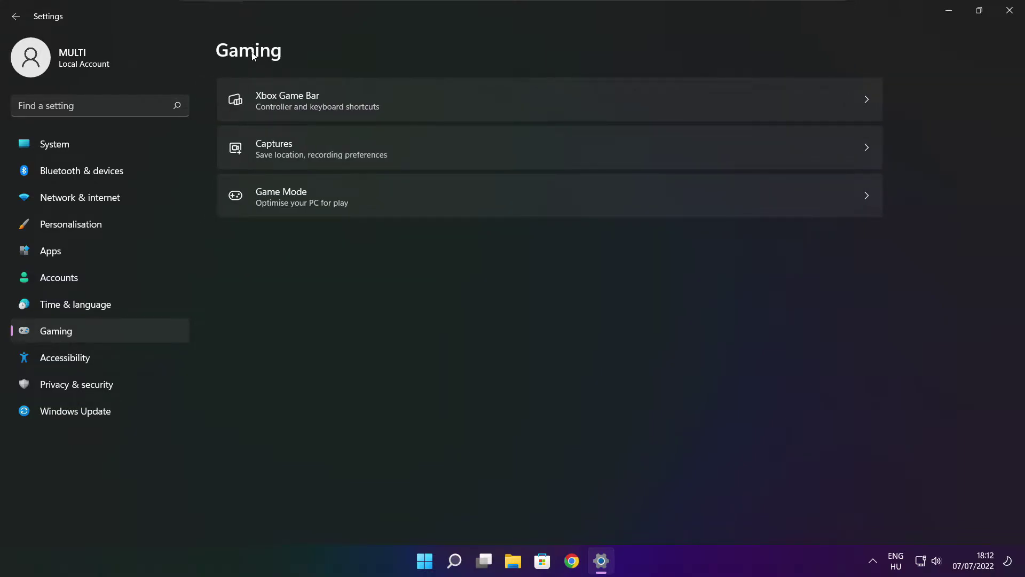
{"action": "left_click", "coordinate": [418, 108]}
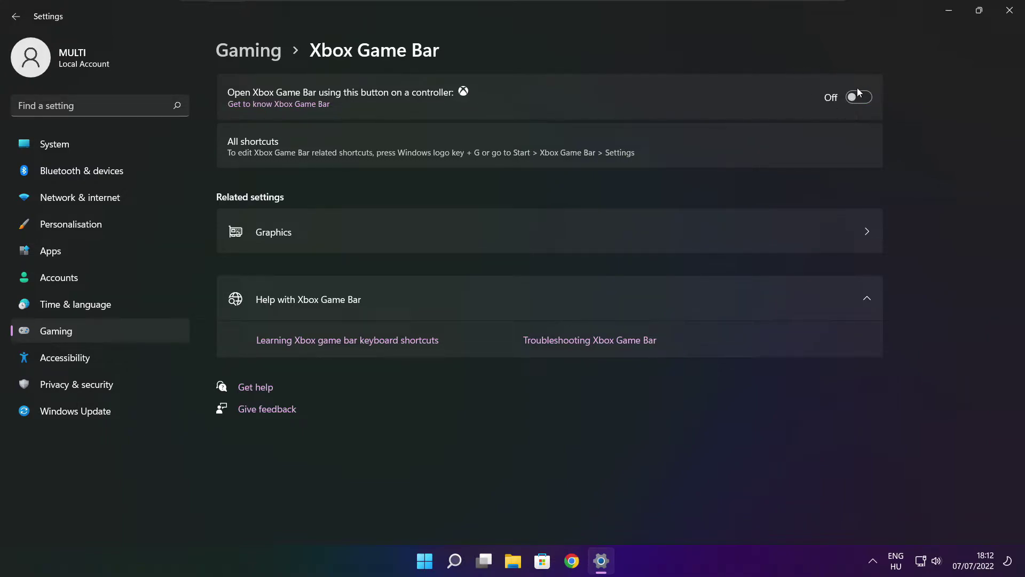
{"action": "left_click", "coordinate": [1011, 14]}
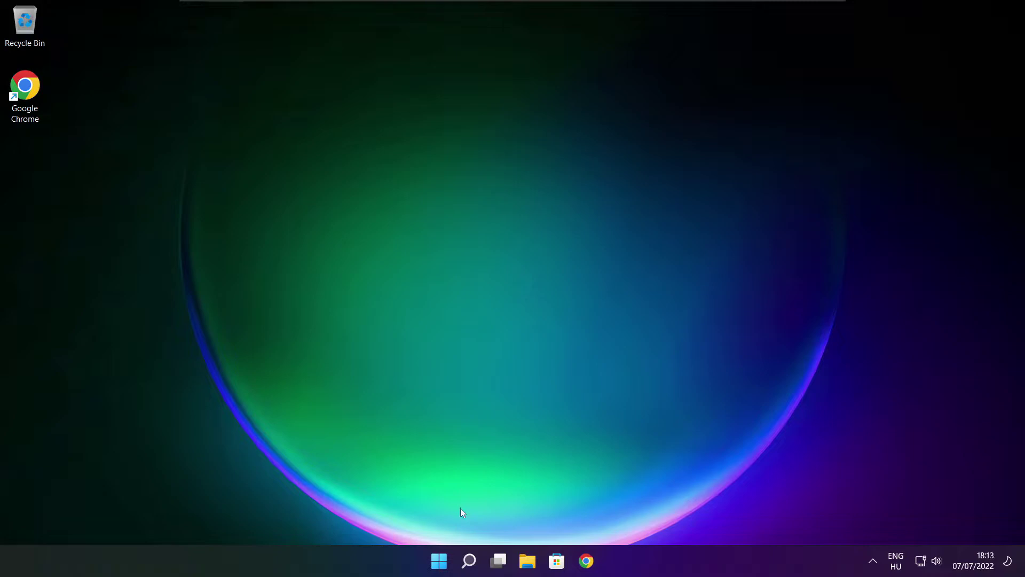
Launch Task Manager from the Start button's right-click menu
{"action": "right_click", "coordinate": [439, 561]}
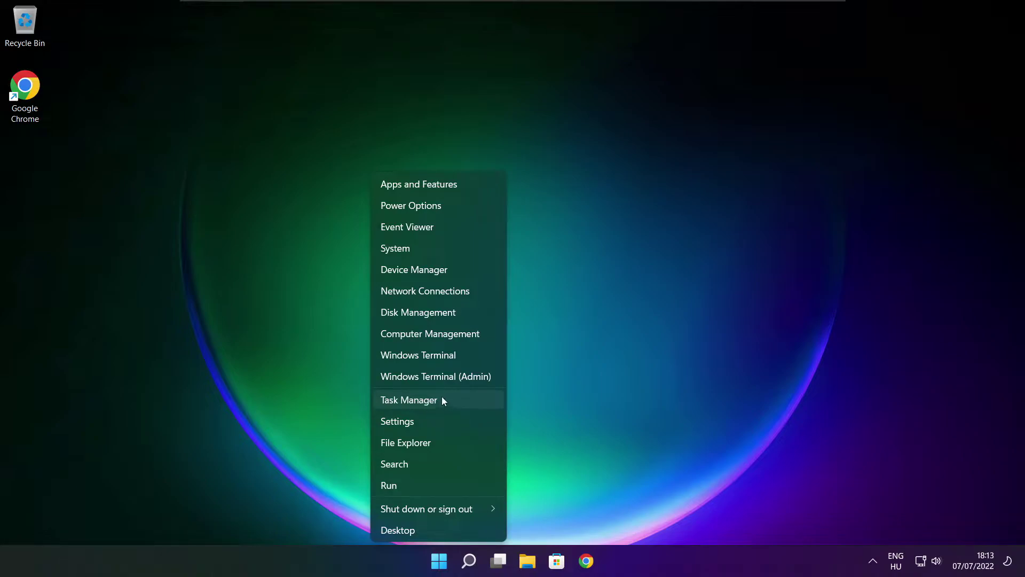
{"action": "left_click", "coordinate": [441, 400]}
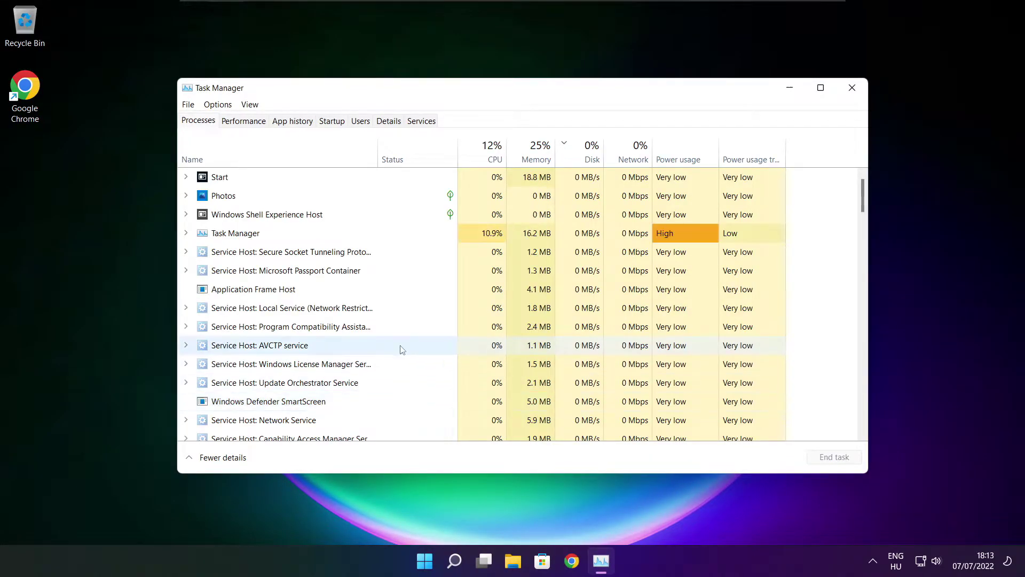
Disable Cortana and Microsoft Edge on the Startup tab
{"action": "left_click", "coordinate": [332, 121]}
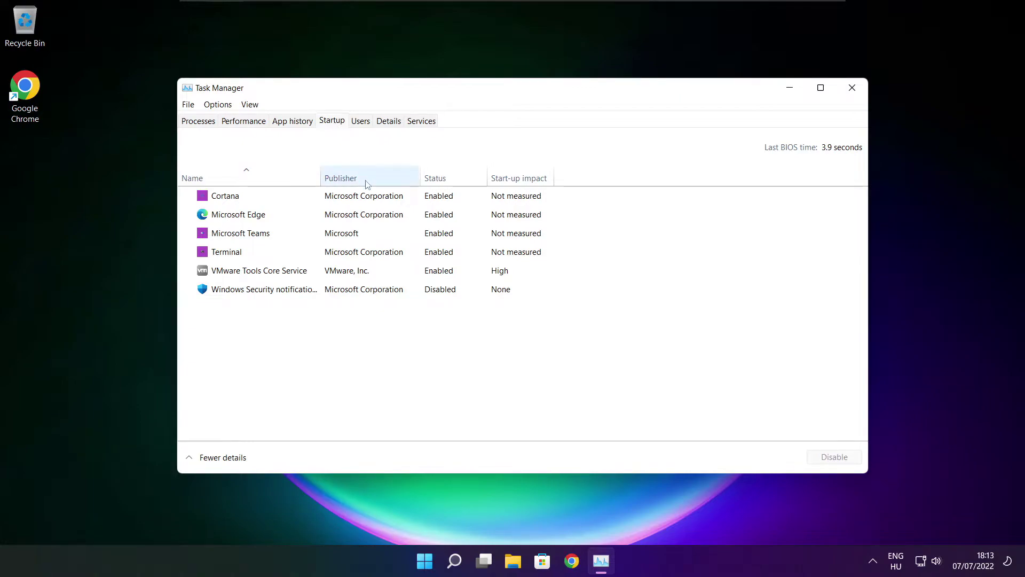
{"action": "left_click", "coordinate": [294, 197]}
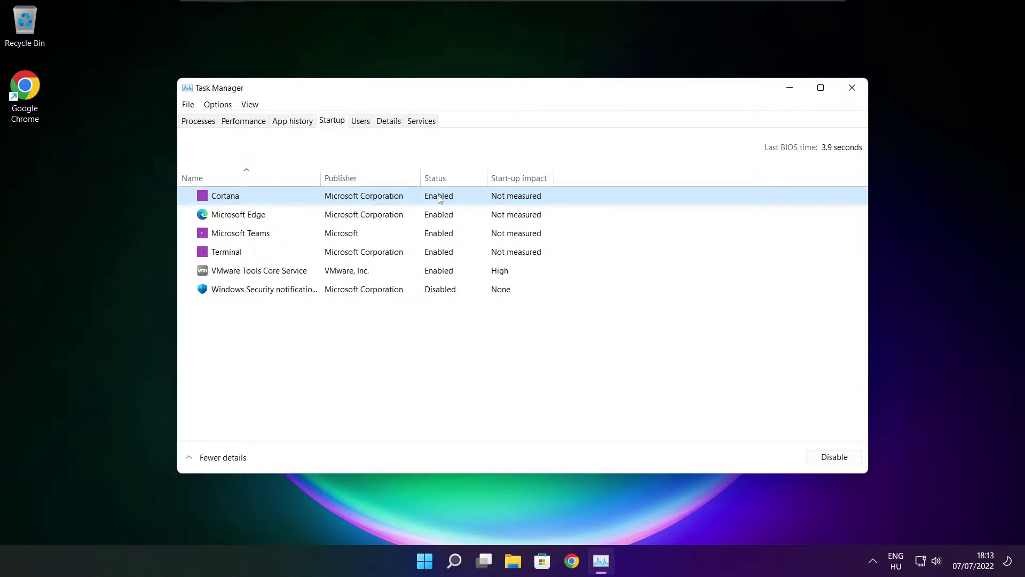
{"action": "left_click", "coordinate": [834, 457]}
{"action": "left_click", "coordinate": [317, 216]}
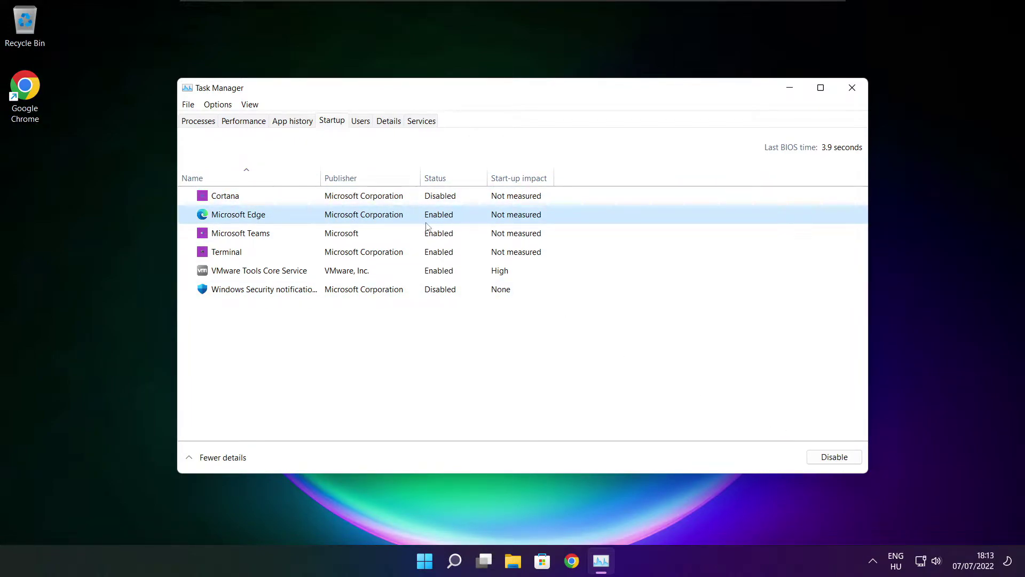
{"action": "left_click", "coordinate": [835, 457]}
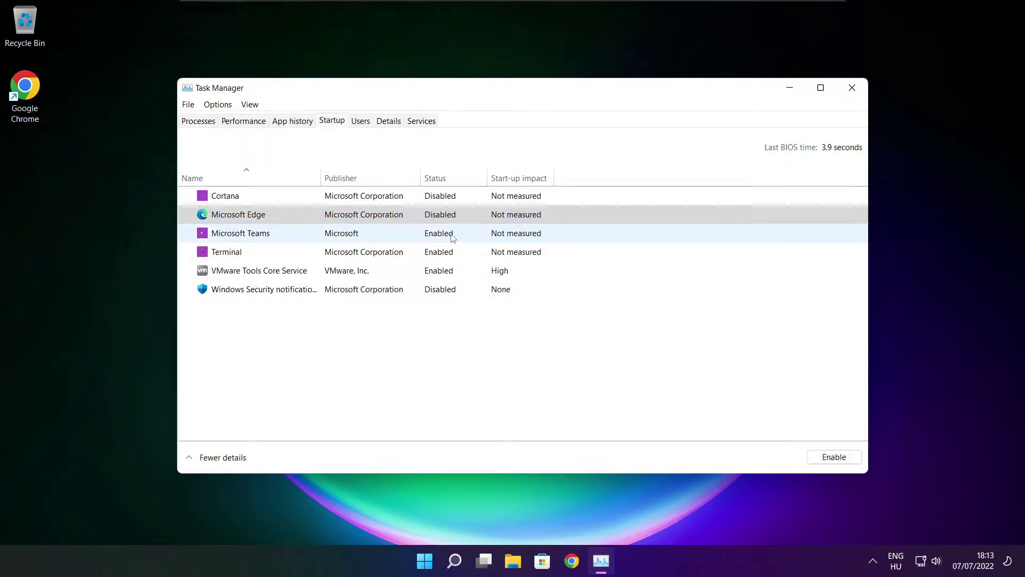
Disable Microsoft Teams and Terminal at startup, then close Task Manager
{"action": "left_click", "coordinate": [452, 236]}
{"action": "left_click", "coordinate": [834, 457]}
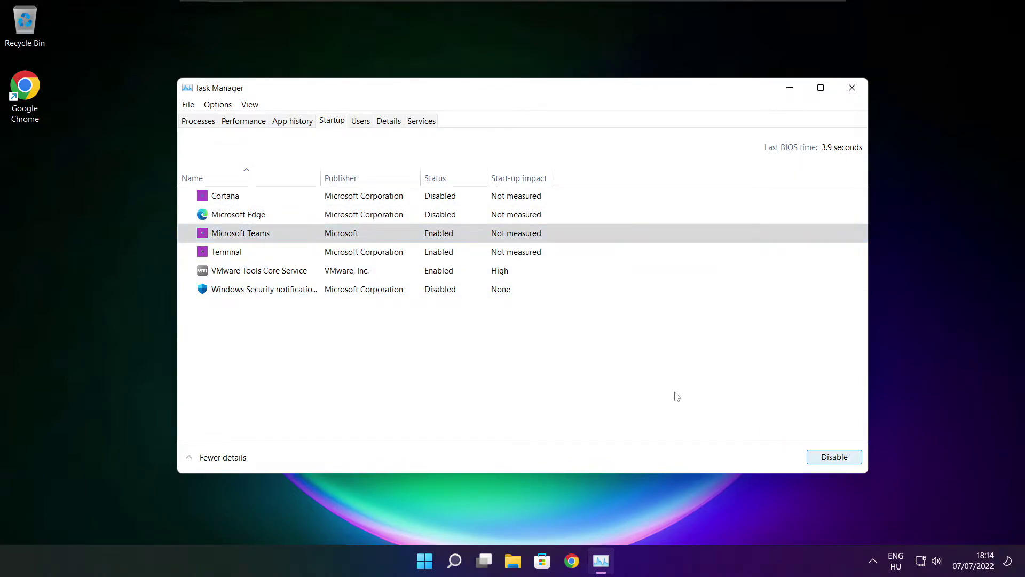
{"action": "left_click", "coordinate": [343, 255]}
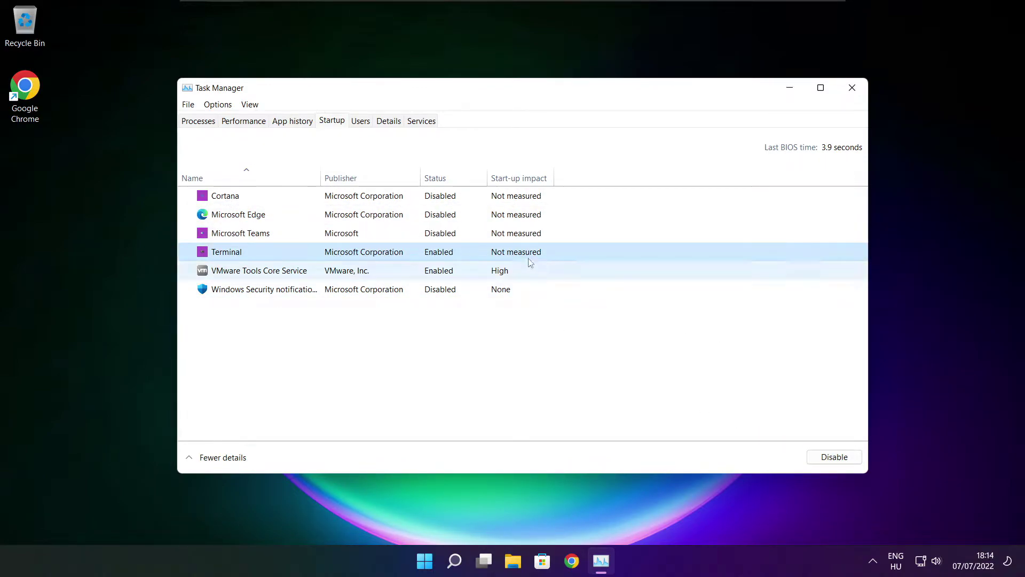
{"action": "left_click", "coordinate": [834, 457]}
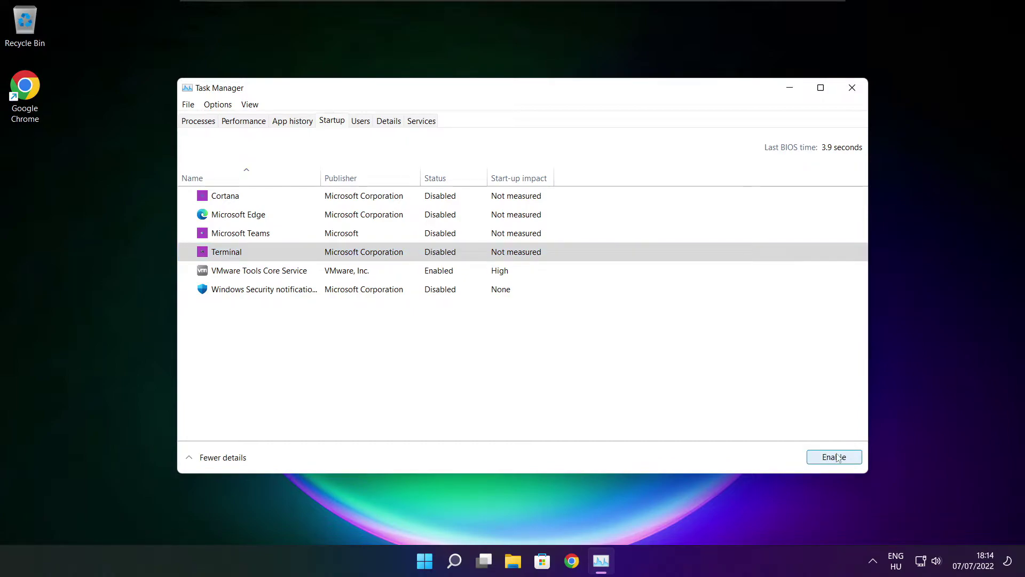
{"action": "left_click", "coordinate": [439, 254]}
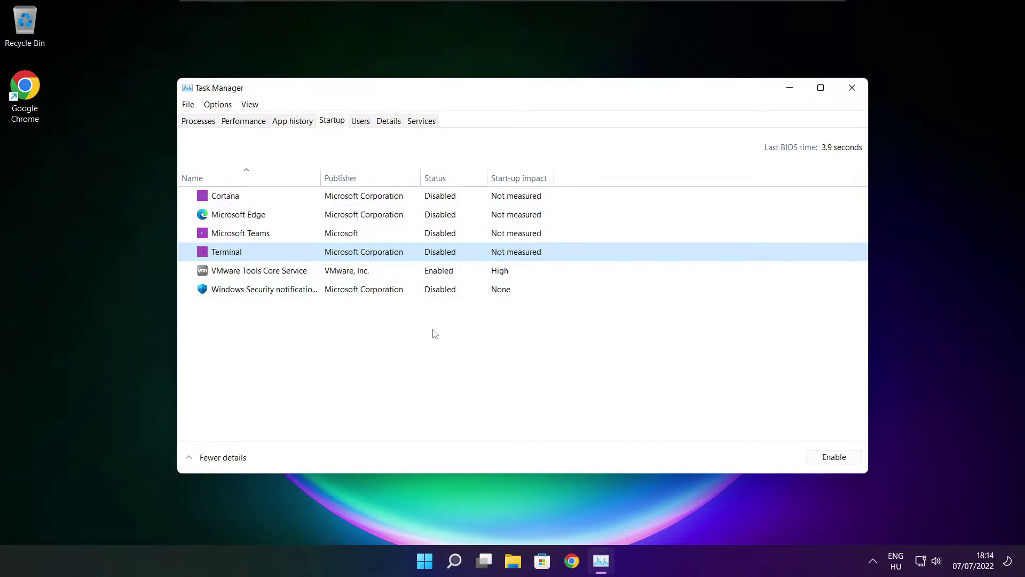
{"action": "left_click", "coordinate": [852, 89]}
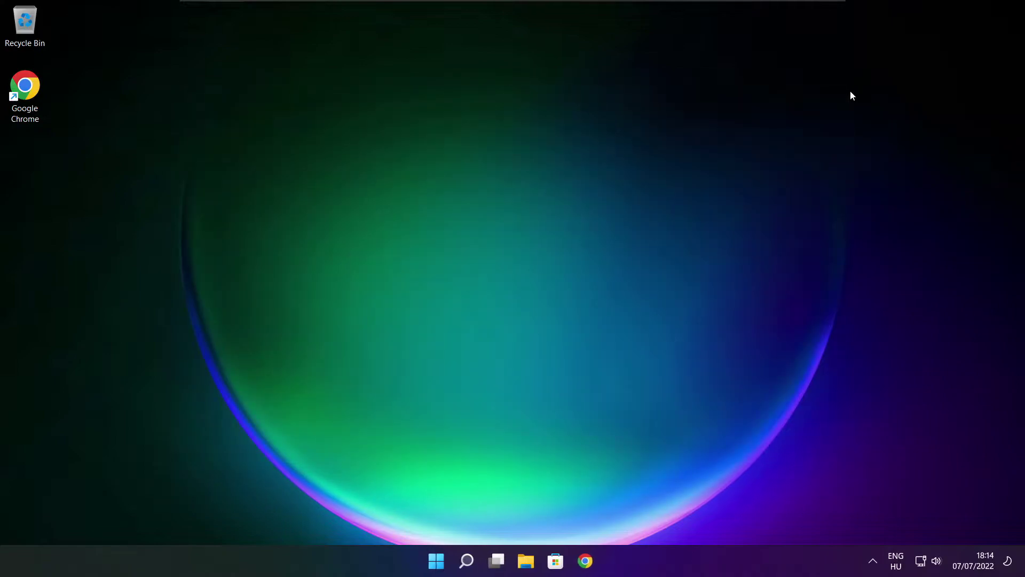
Open Optimise Drives from search, analyse C: (9% fragmented), and optimise it
{"action": "right_click", "coordinate": [468, 561]}
{"action": "left_click", "coordinate": [468, 561]}
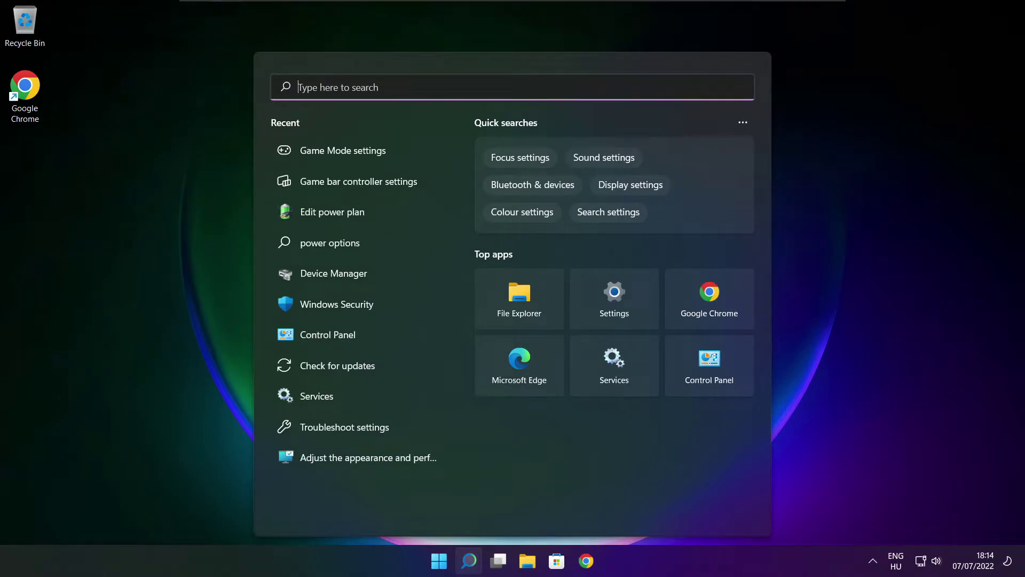
{"action": "type", "text": "op"}
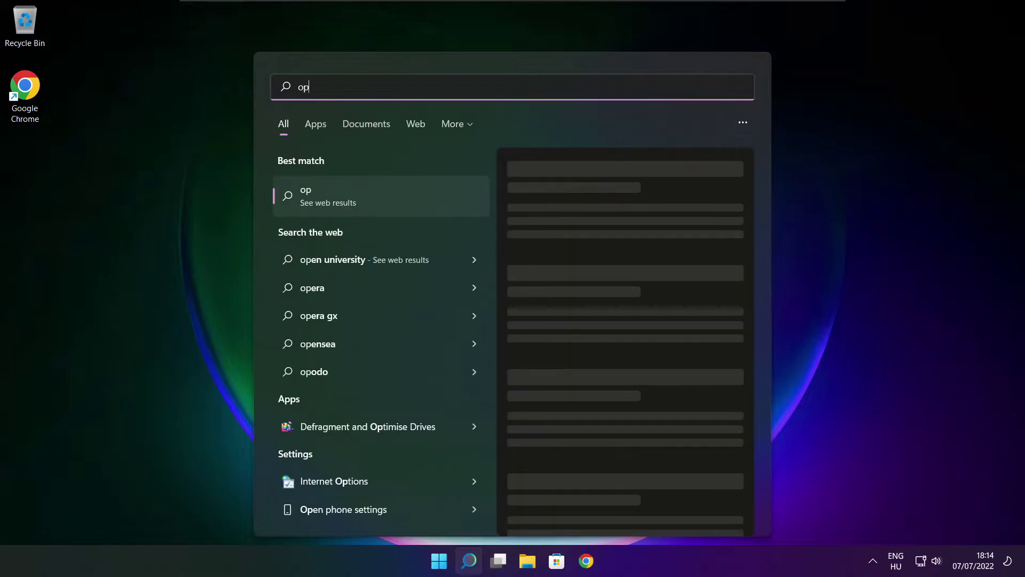
{"action": "type", "text": "timise"}
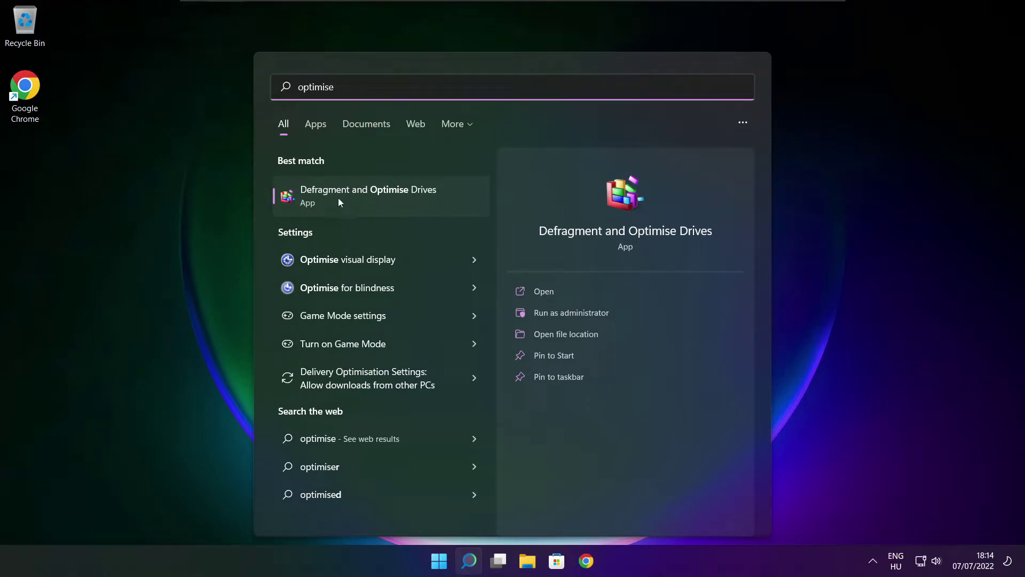
{"action": "left_click", "coordinate": [393, 194]}
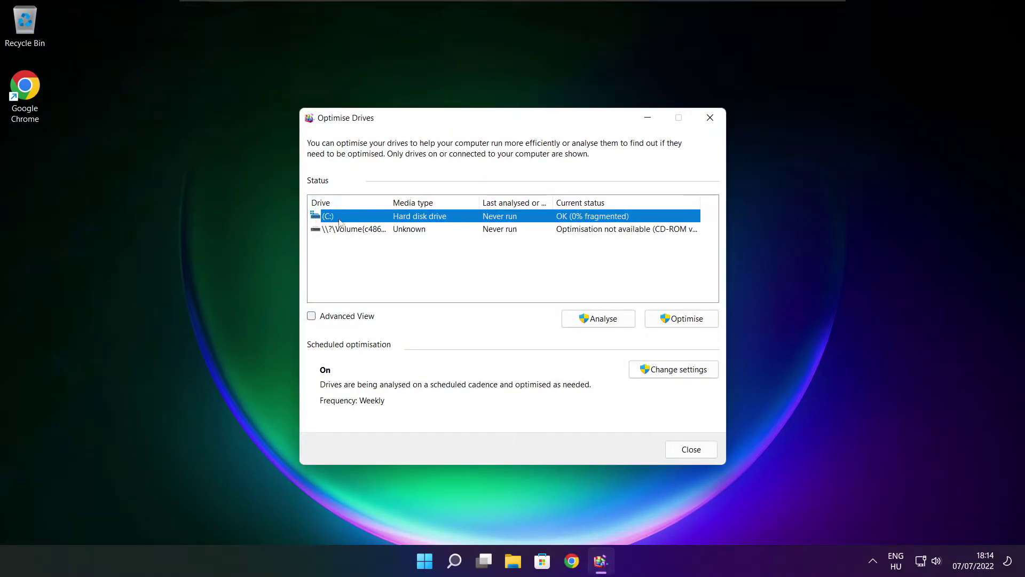
{"action": "left_click", "coordinate": [598, 318]}
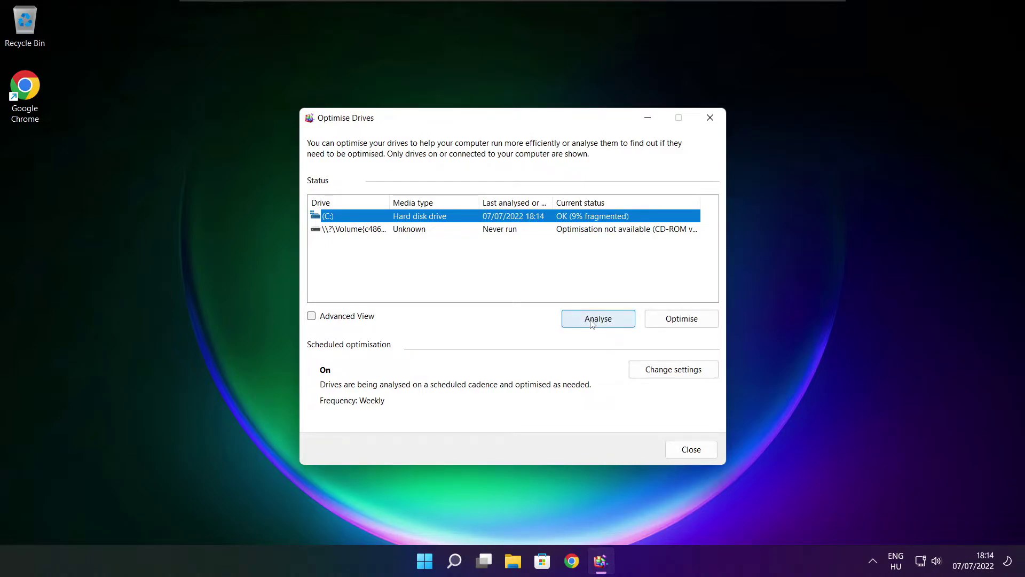
{"action": "left_click", "coordinate": [682, 319]}
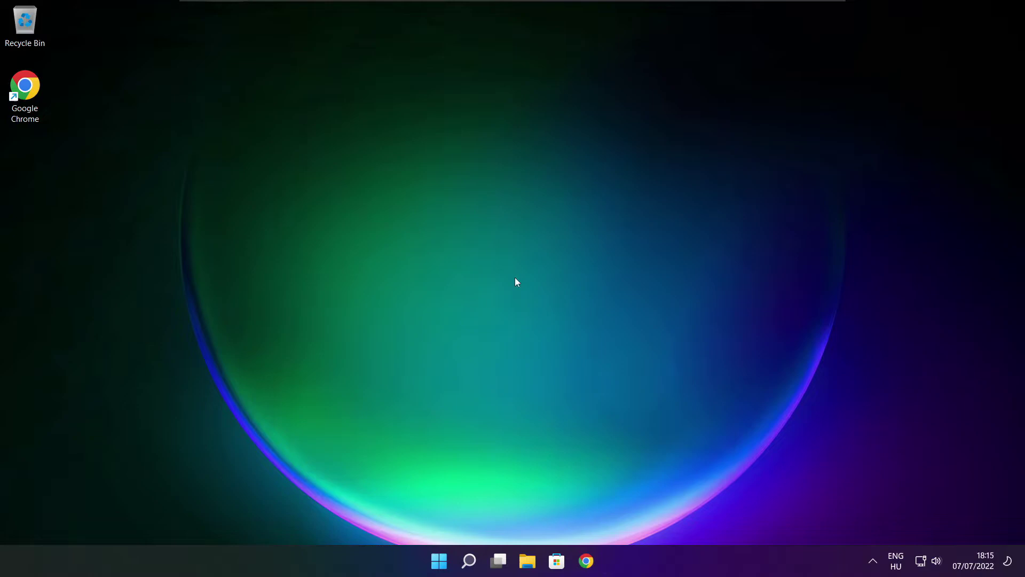
Check Windows Update from Settings (up to date, 2022-06 cumulative update offered), then close Settings
{"action": "left_click", "coordinate": [469, 562]}
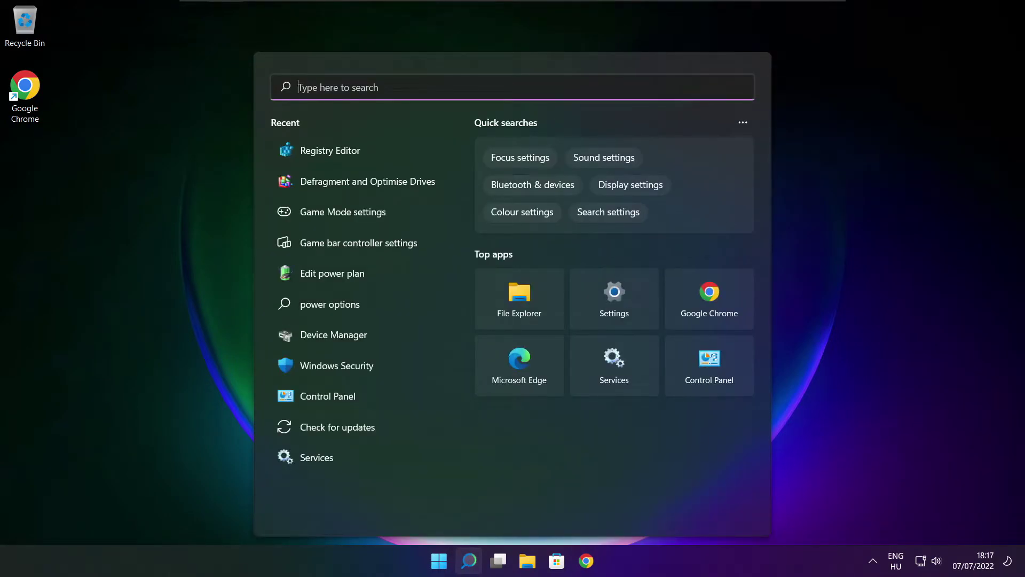
{"action": "type", "text": "updates"}
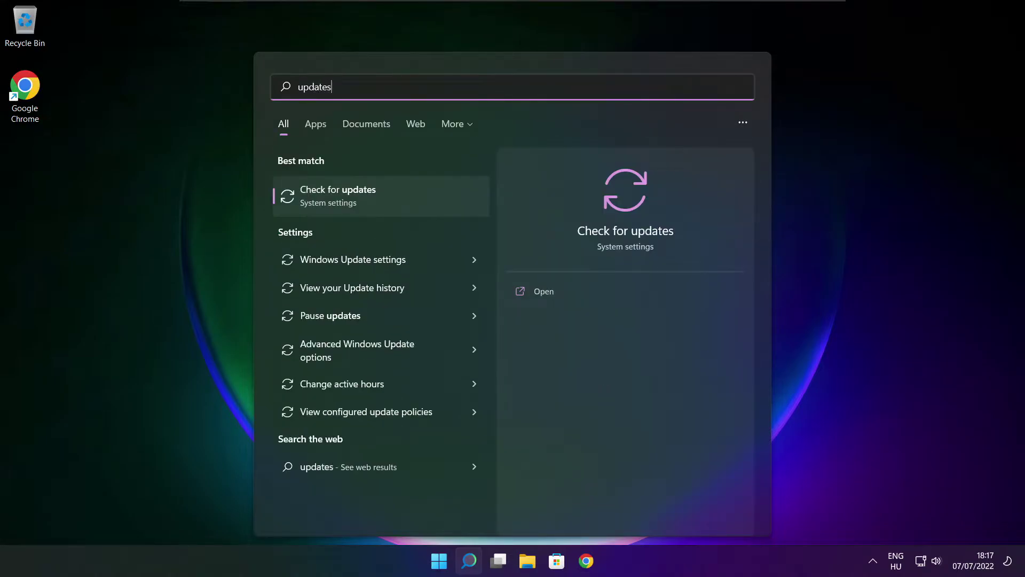
{"action": "left_click", "coordinate": [373, 198]}
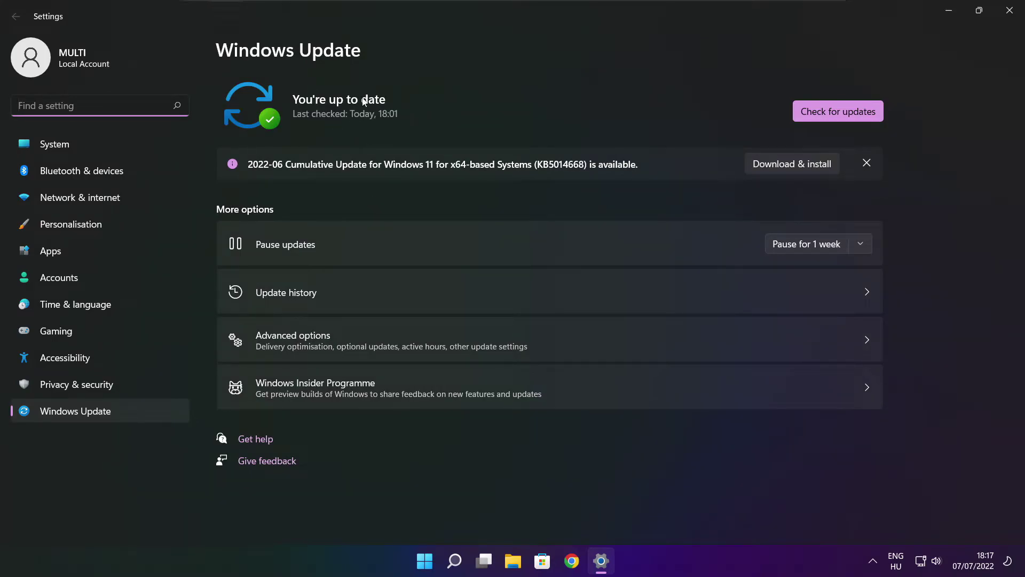
{"action": "left_click", "coordinate": [839, 111]}
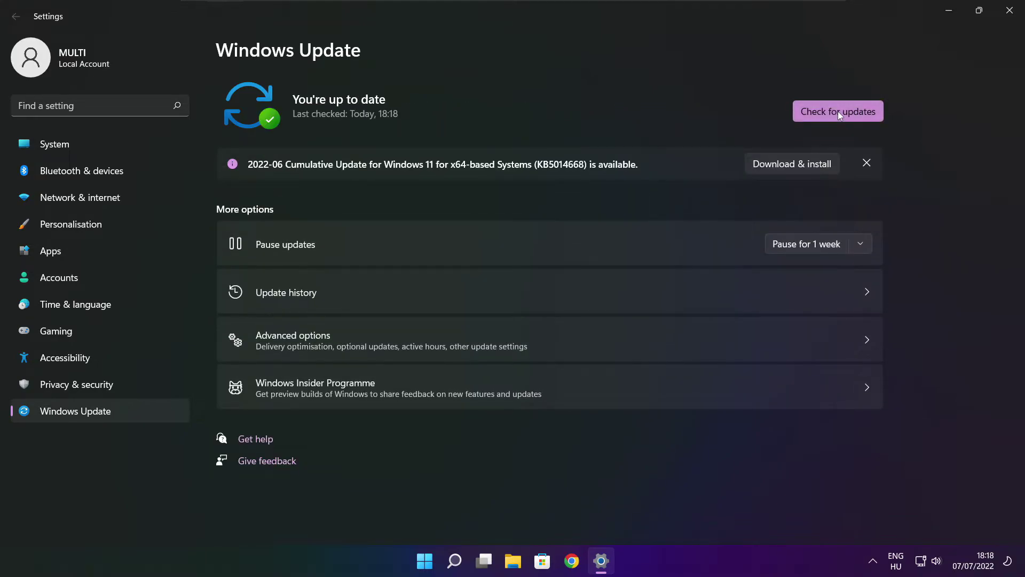
{"action": "left_click", "coordinate": [1009, 15]}
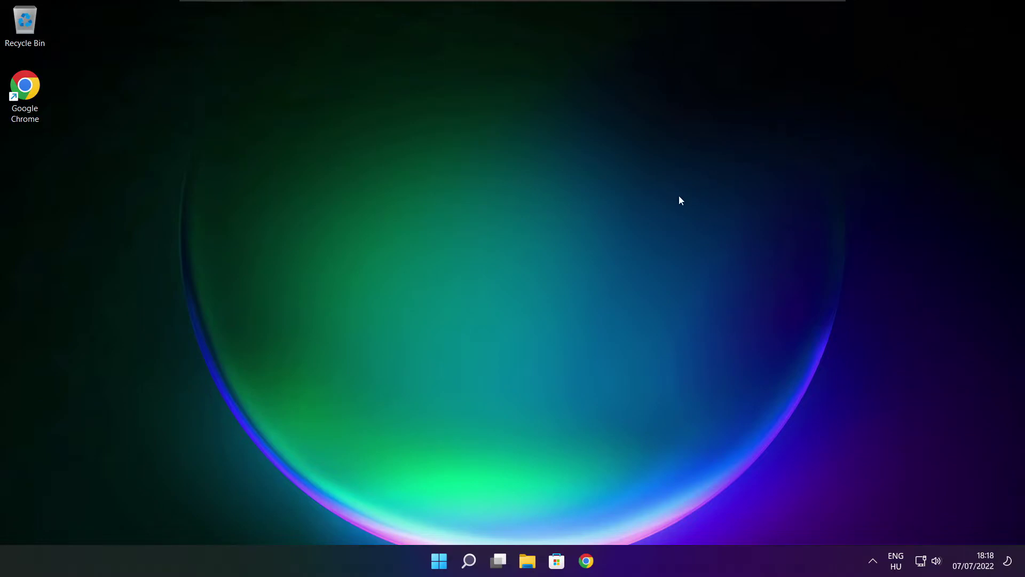
Launch Registry Editor and navigate to HKEY_CURRENT_USER\System\GameConfigStore
{"action": "left_click", "coordinate": [469, 561]}
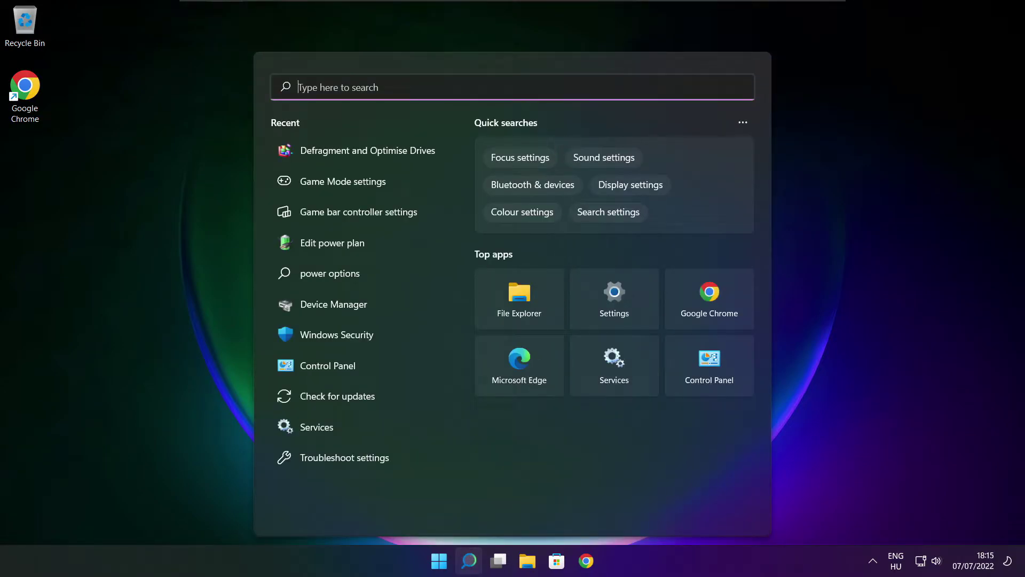
{"action": "type", "text": "regedit"}
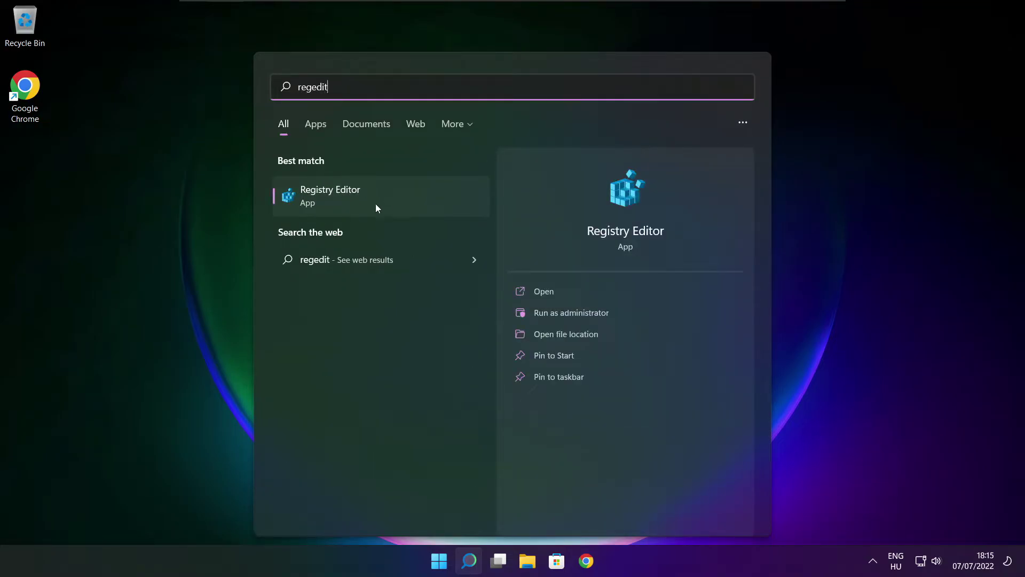
{"action": "left_click", "coordinate": [391, 197]}
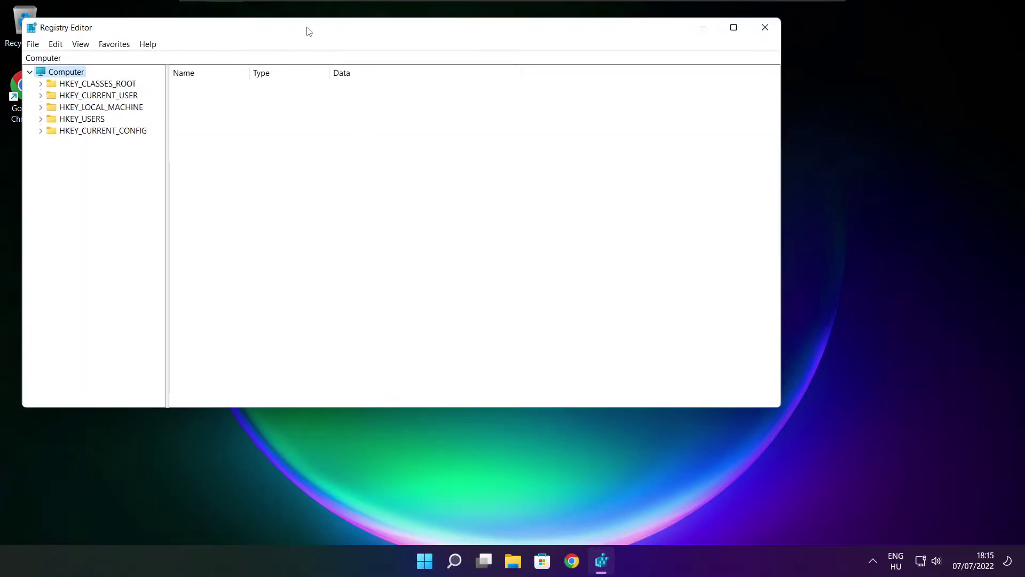
{"action": "left_click_drag", "start_coordinate": [310, 28], "coordinate": [415, 106]}
{"action": "left_click", "coordinate": [205, 173]}
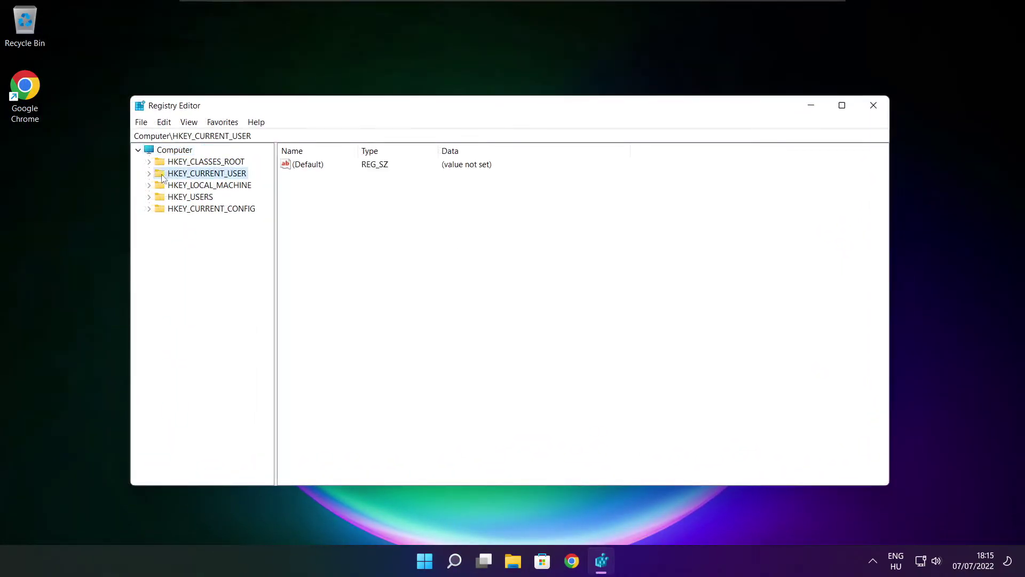
{"action": "left_click", "coordinate": [149, 173]}
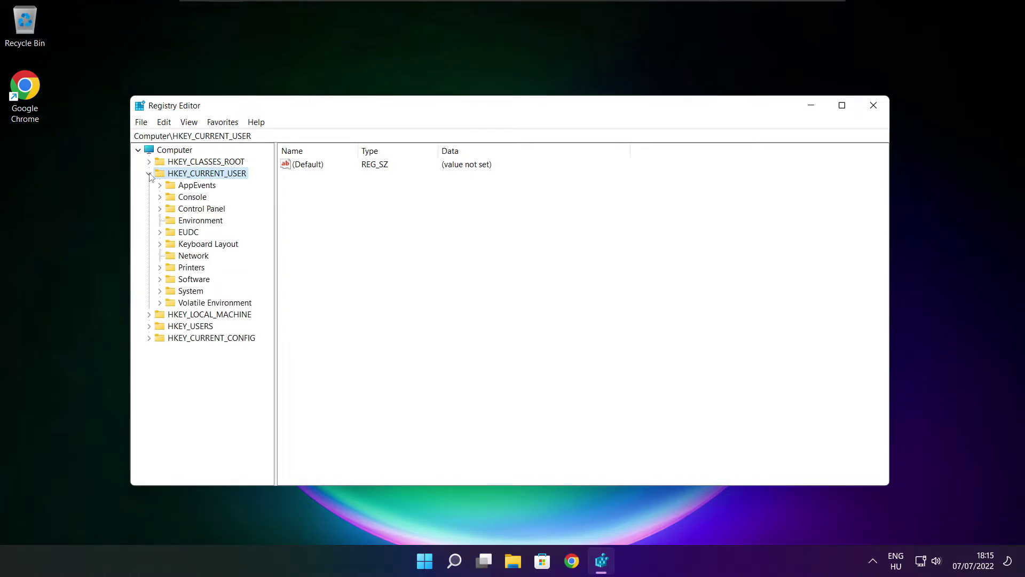
{"action": "left_click", "coordinate": [185, 290]}
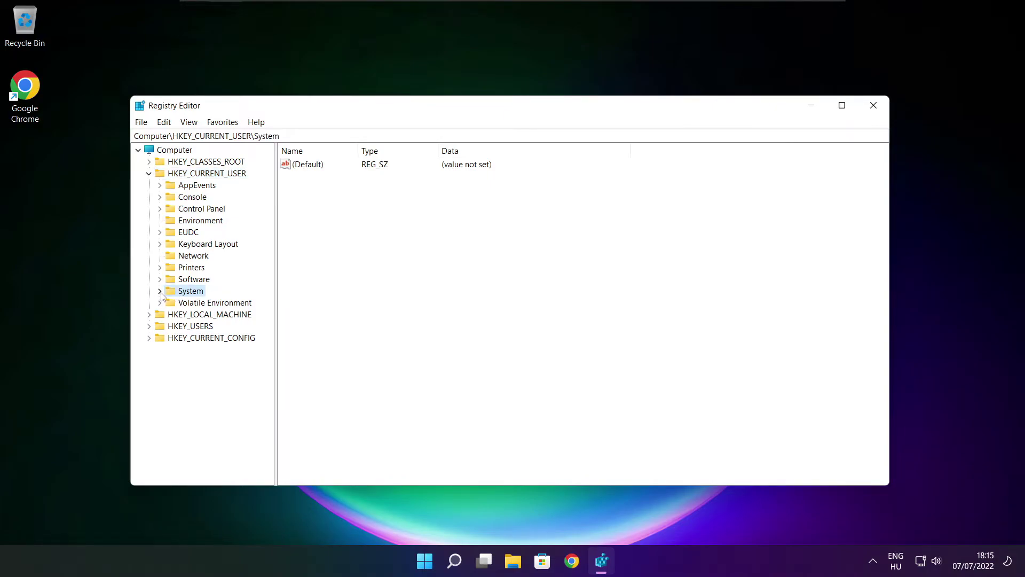
{"action": "left_click", "coordinate": [160, 291]}
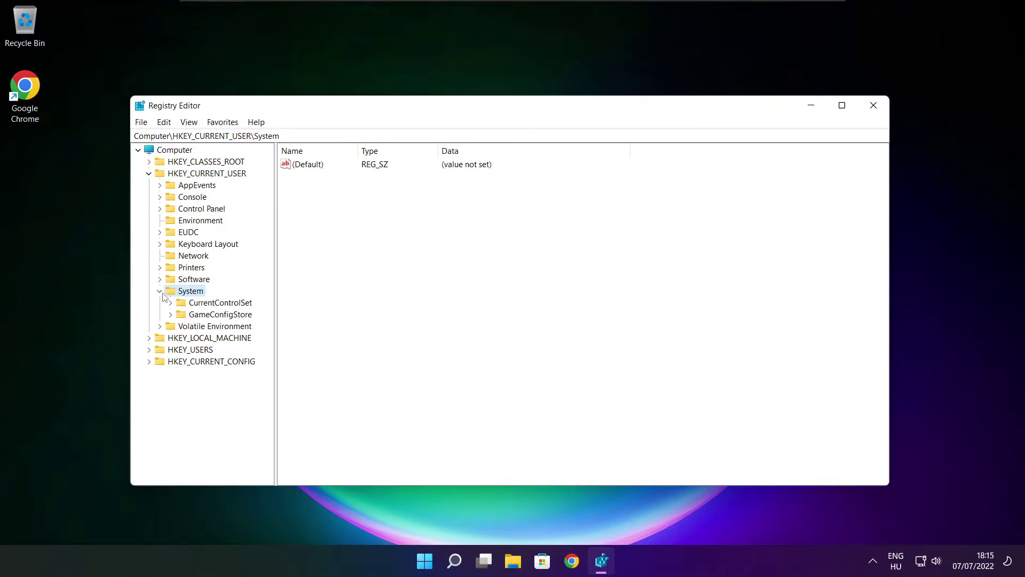
{"action": "left_click", "coordinate": [202, 316]}
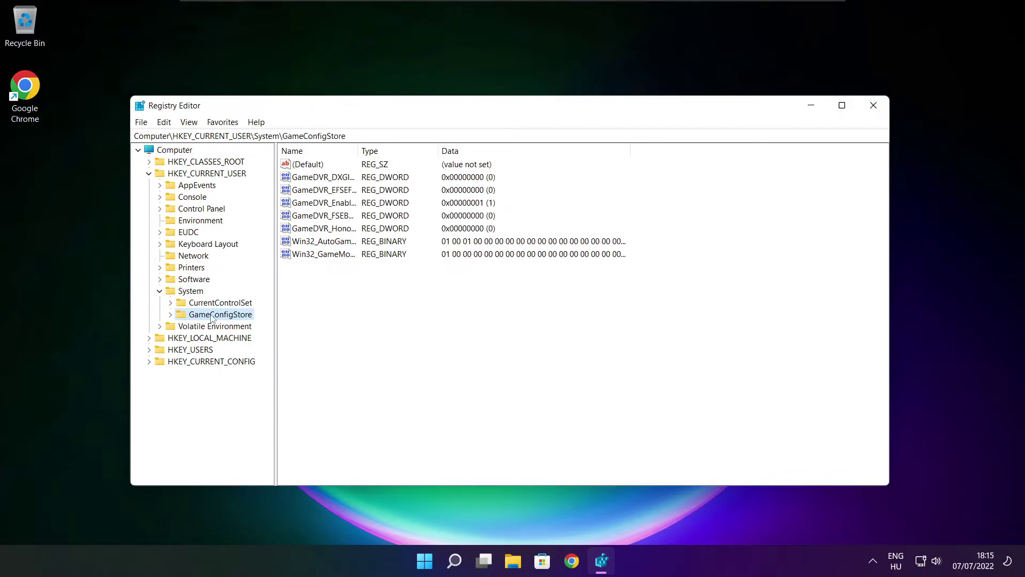
Change the GameDVR_Enabled value data to 0
{"action": "left_click_drag", "start_coordinate": [359, 151], "coordinate": [445, 149]}
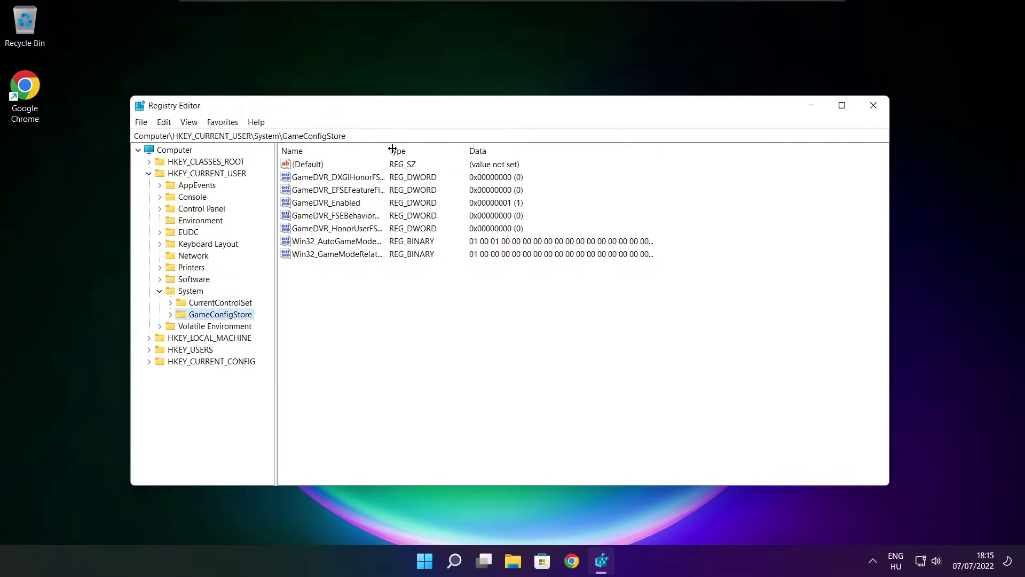
{"action": "left_click", "coordinate": [326, 203]}
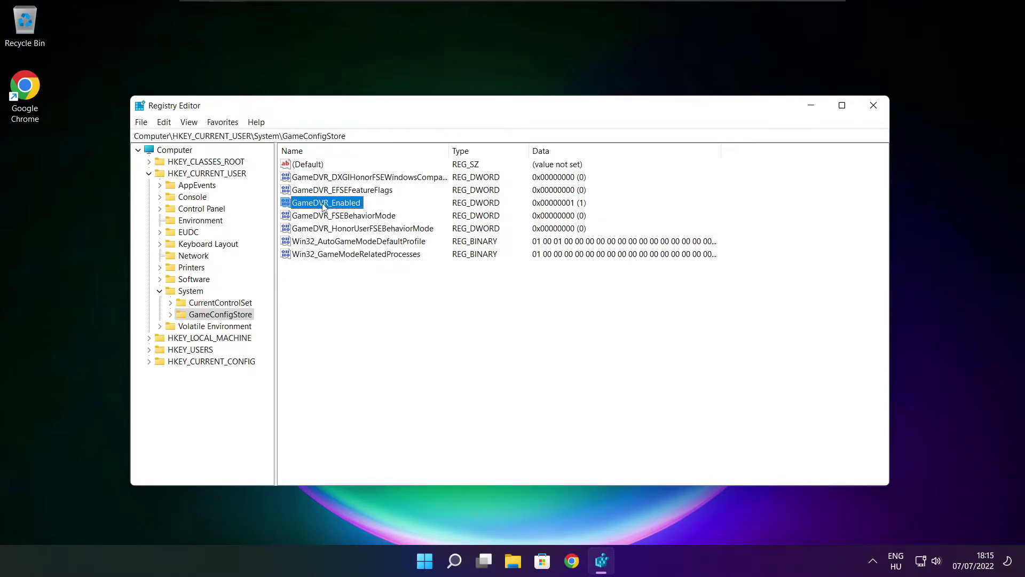
{"action": "double_click", "coordinate": [324, 203]}
{"action": "left_click_drag", "start_coordinate": [304, 168], "coordinate": [539, 208]}
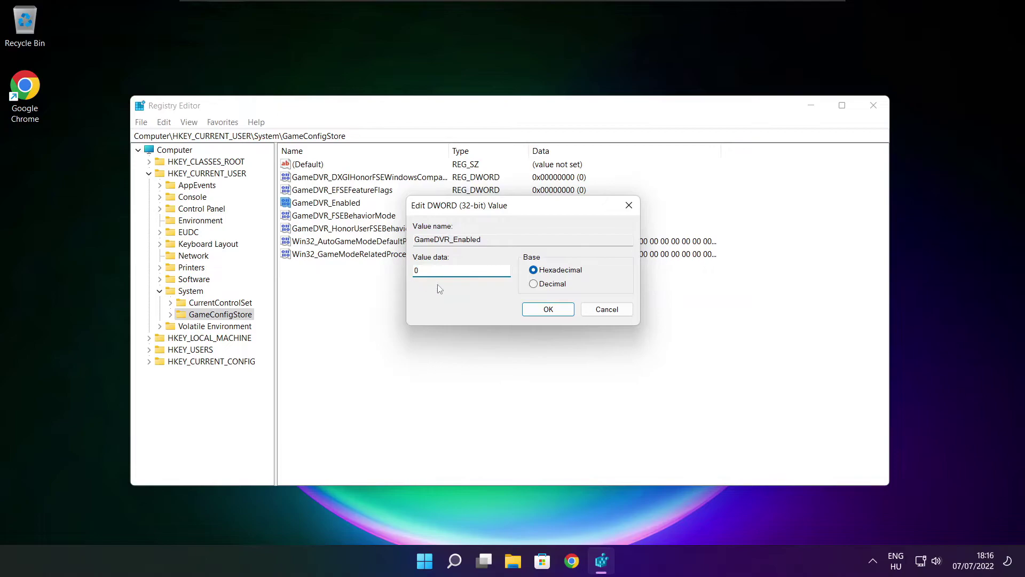
{"action": "left_click", "coordinate": [548, 309]}
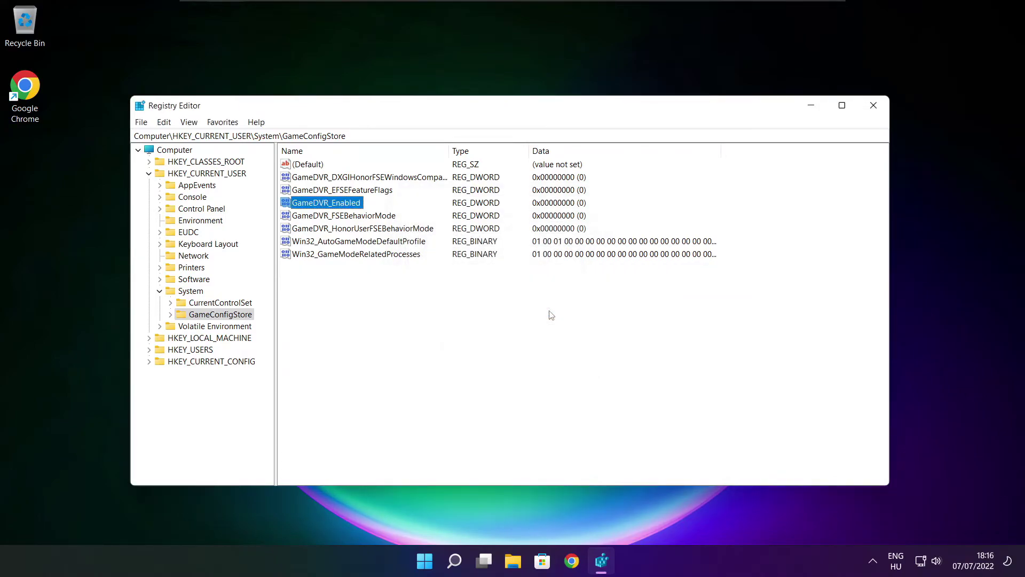
Collapse HKEY_CURRENT_USER and expand HKEY_LOCAL_MACHINE\SOFTWARE\Microsoft
{"action": "left_click", "coordinate": [150, 173]}
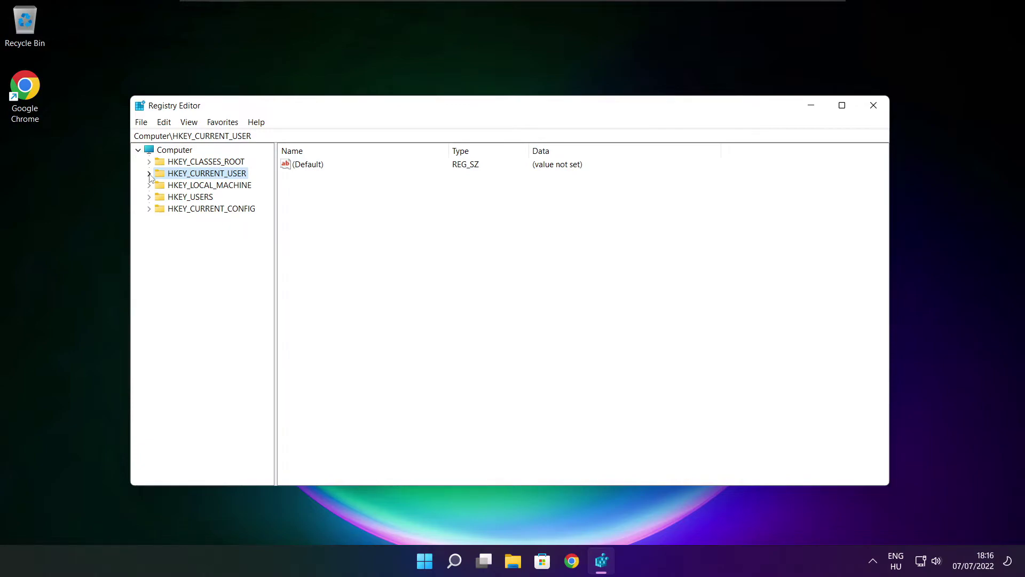
{"action": "left_click", "coordinate": [164, 186]}
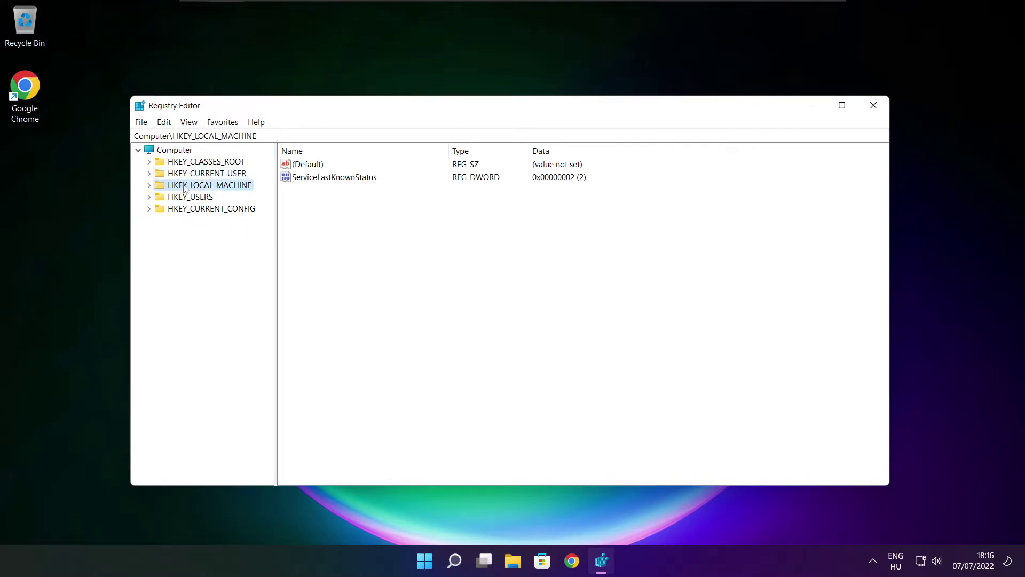
{"action": "left_click", "coordinate": [149, 185]}
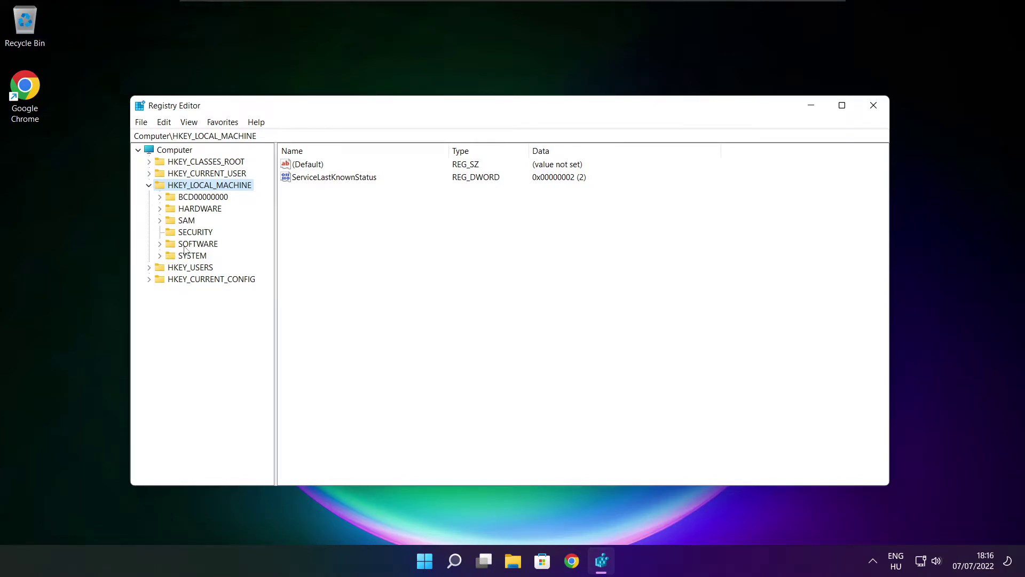
{"action": "left_click", "coordinate": [187, 245]}
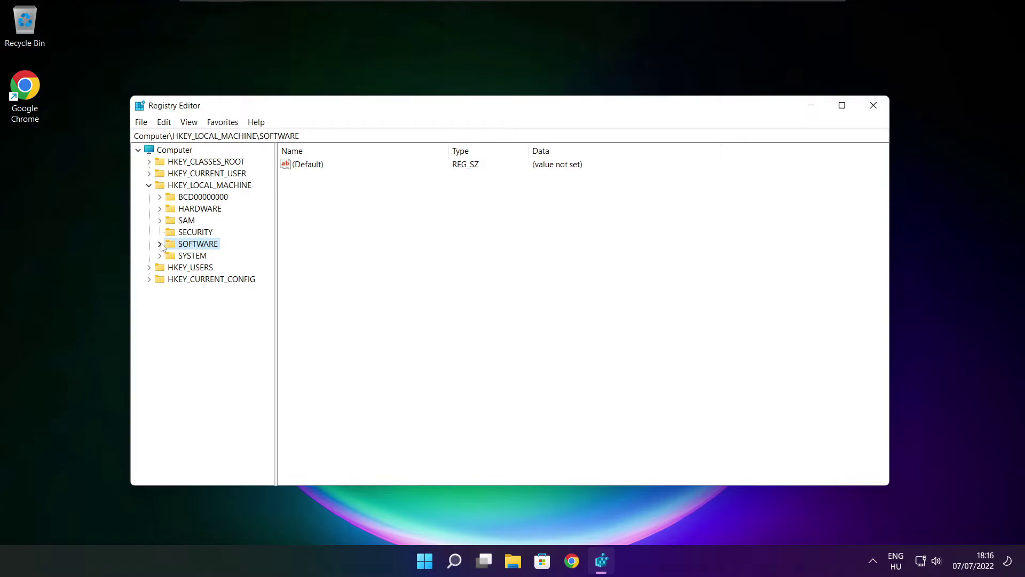
{"action": "left_click", "coordinate": [162, 244]}
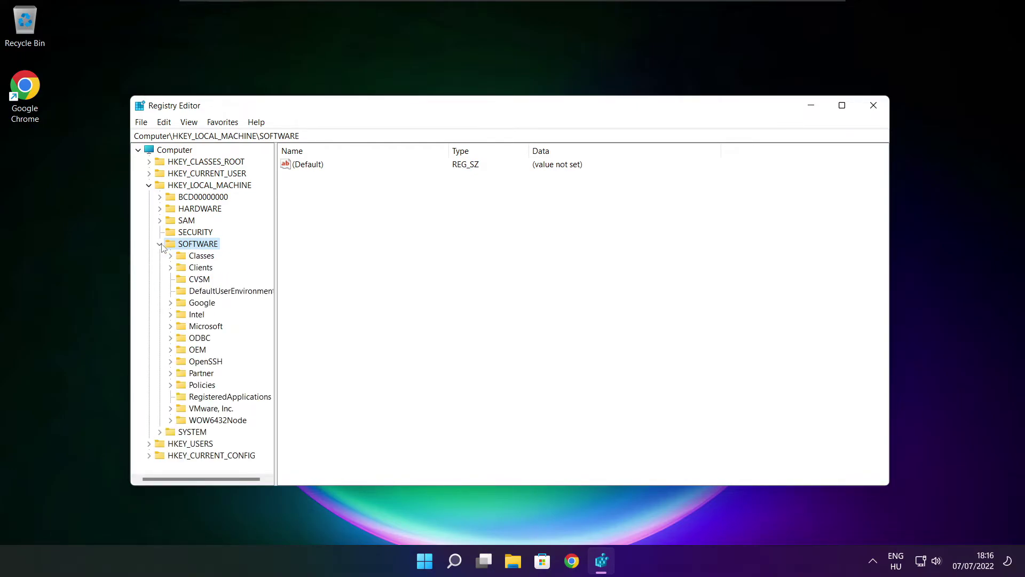
{"action": "left_click", "coordinate": [200, 327]}
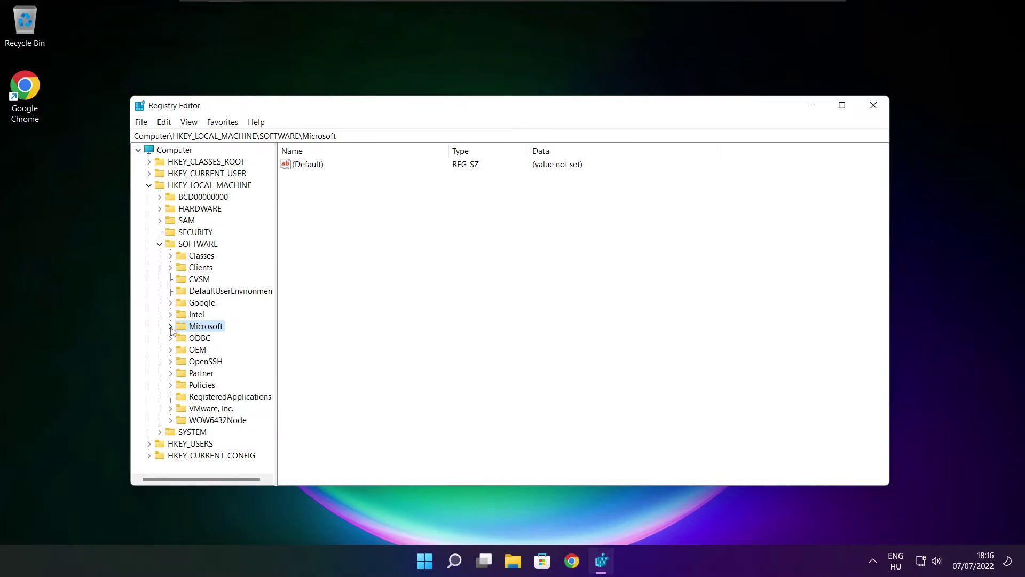
{"action": "left_click", "coordinate": [171, 327]}
{"action": "scroll", "coordinate": [210, 322], "scroll_direction": "down", "scroll_amount": 5}
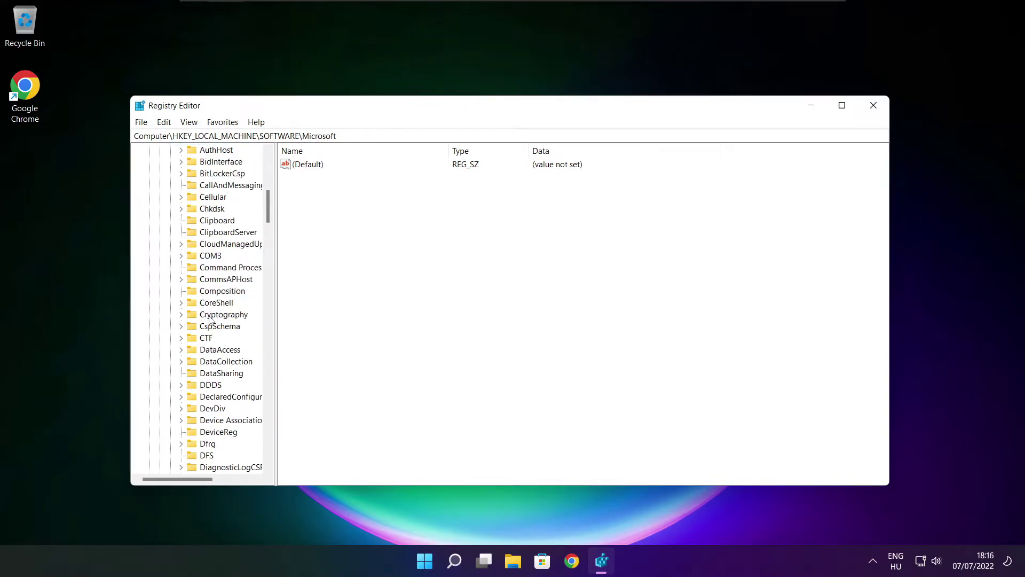
{"action": "scroll", "coordinate": [211, 322], "scroll_direction": "down", "scroll_amount": 5}
{"action": "scroll", "coordinate": [210, 322], "scroll_direction": "down", "scroll_amount": 5}
{"action": "scroll", "coordinate": [211, 322], "scroll_direction": "down", "scroll_amount": 5}
{"action": "scroll", "coordinate": [210, 322], "scroll_direction": "down", "scroll_amount": 5}
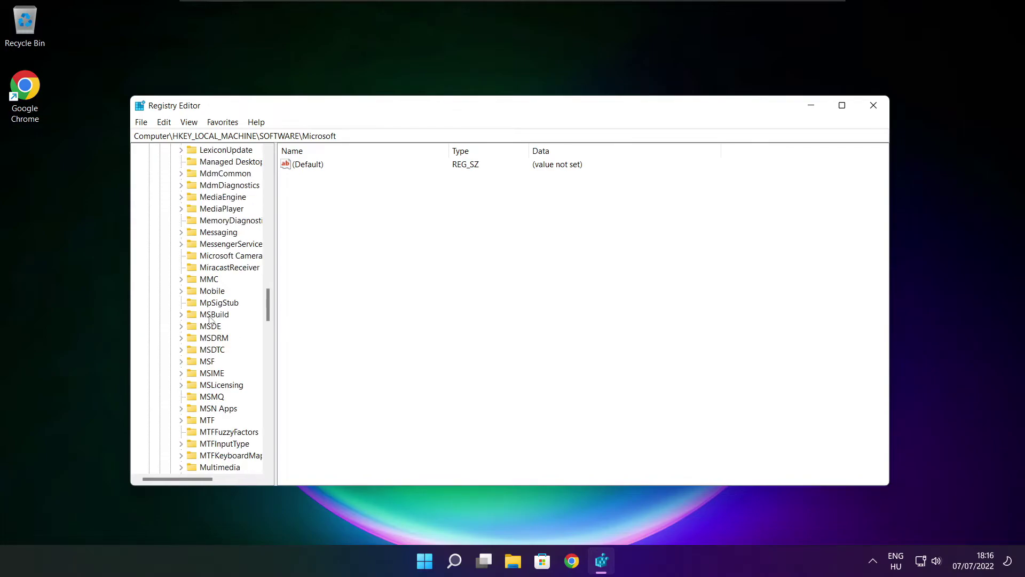
{"action": "scroll", "coordinate": [211, 322], "scroll_direction": "down", "scroll_amount": 5}
{"action": "scroll", "coordinate": [210, 322], "scroll_direction": "down", "scroll_amount": 5}
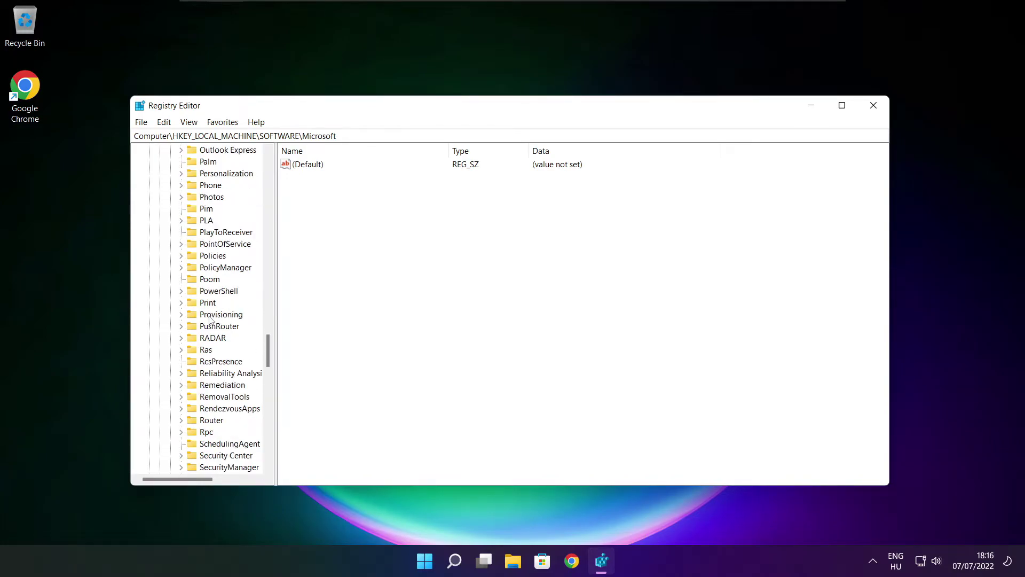
Expand PolicyManager\default\ApplicationManagement under the Microsoft key
{"action": "left_click", "coordinate": [212, 305]}
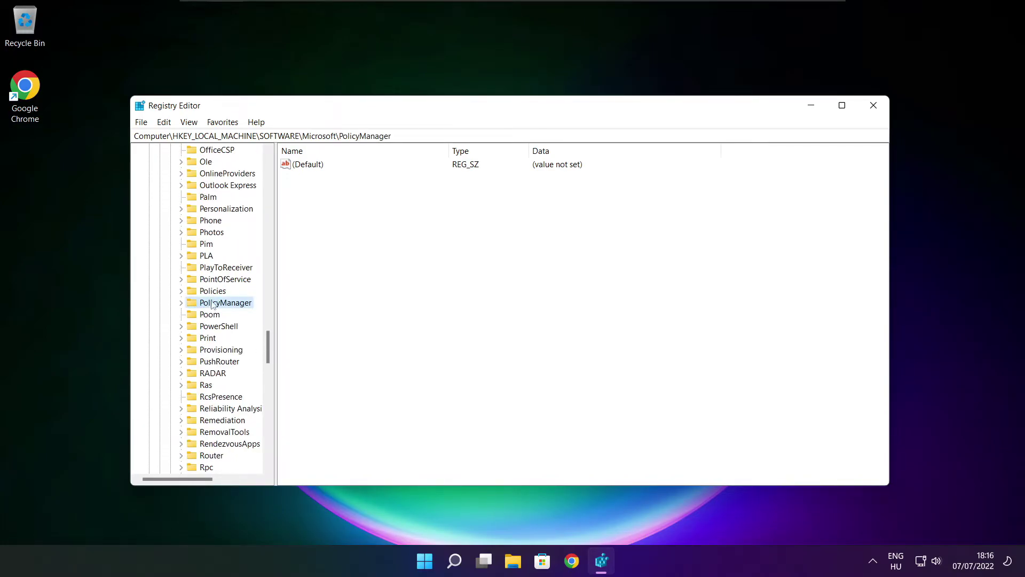
{"action": "left_click", "coordinate": [181, 303]}
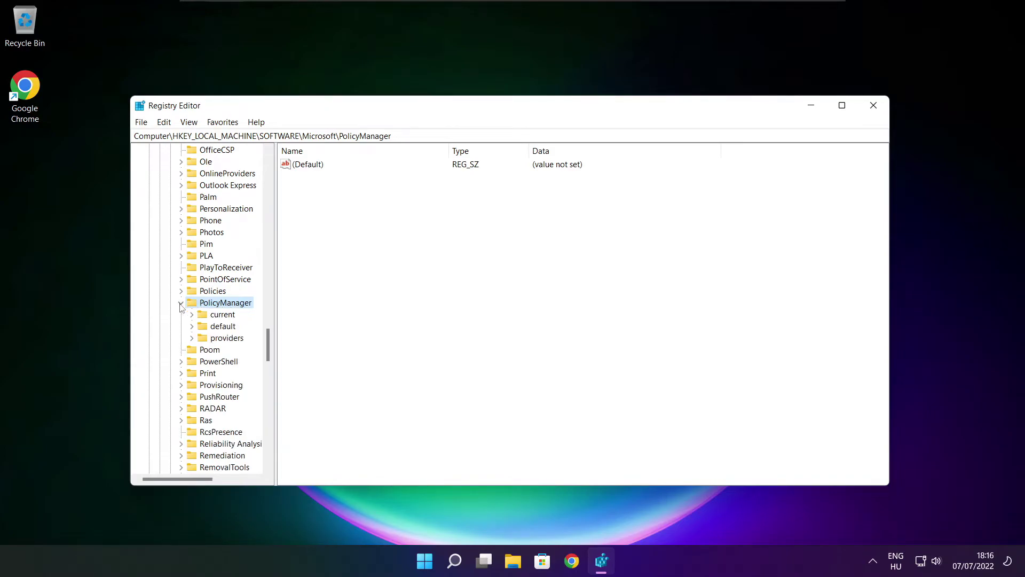
{"action": "left_click", "coordinate": [224, 326]}
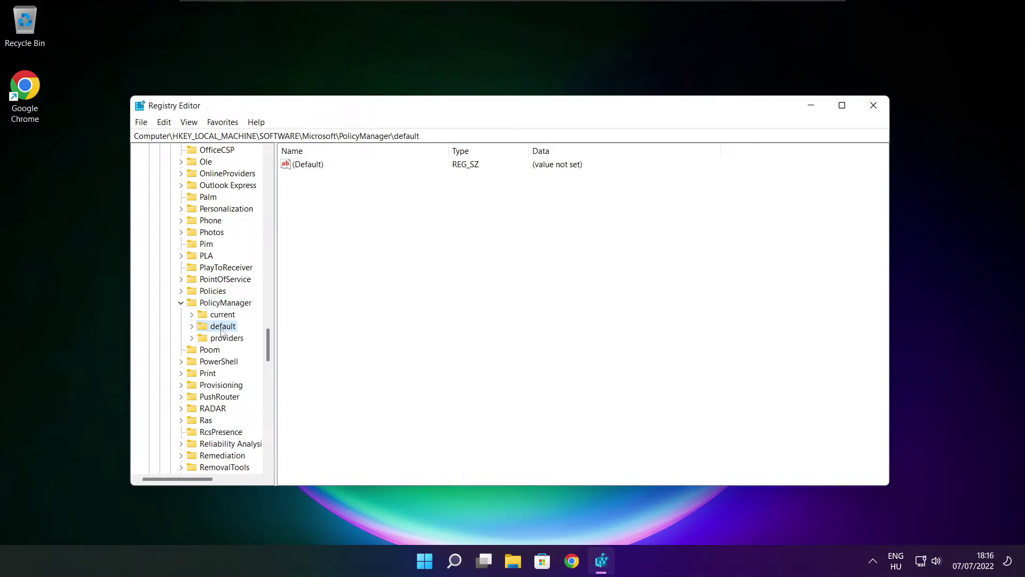
{"action": "left_click", "coordinate": [193, 326]}
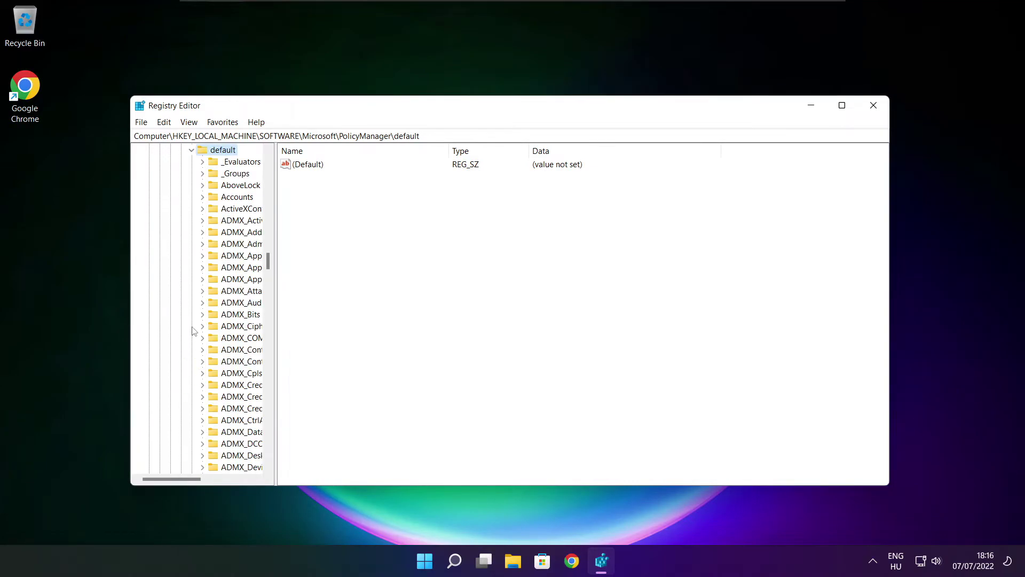
{"action": "scroll", "coordinate": [237, 240], "scroll_direction": "down", "scroll_amount": 5}
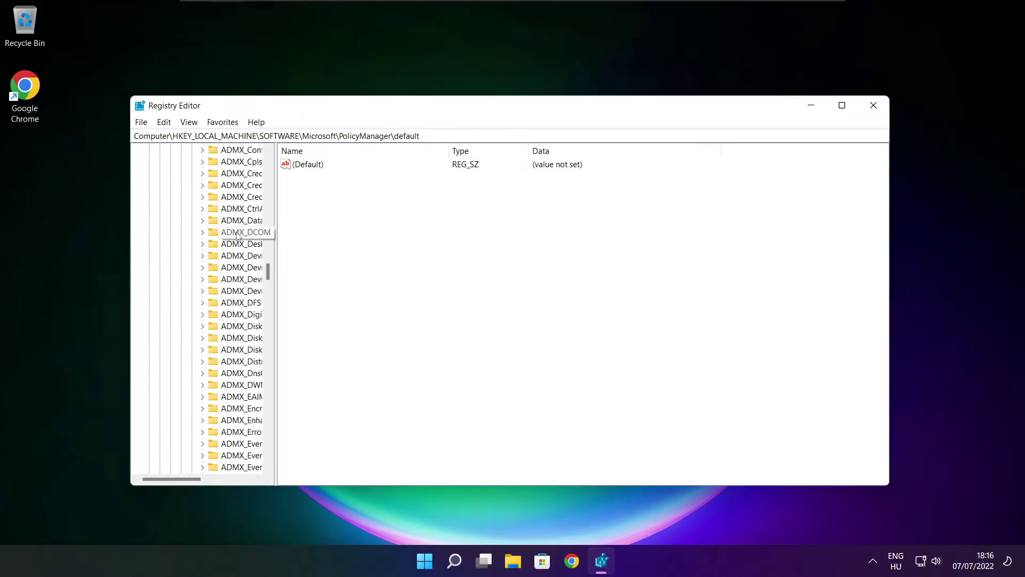
{"action": "scroll", "coordinate": [238, 237], "scroll_direction": "down", "scroll_amount": 5}
{"action": "scroll", "coordinate": [239, 237], "scroll_direction": "down", "scroll_amount": 5}
{"action": "scroll", "coordinate": [239, 238], "scroll_direction": "down", "scroll_amount": 5}
{"action": "scroll", "coordinate": [239, 238], "scroll_direction": "down", "scroll_amount": 5}
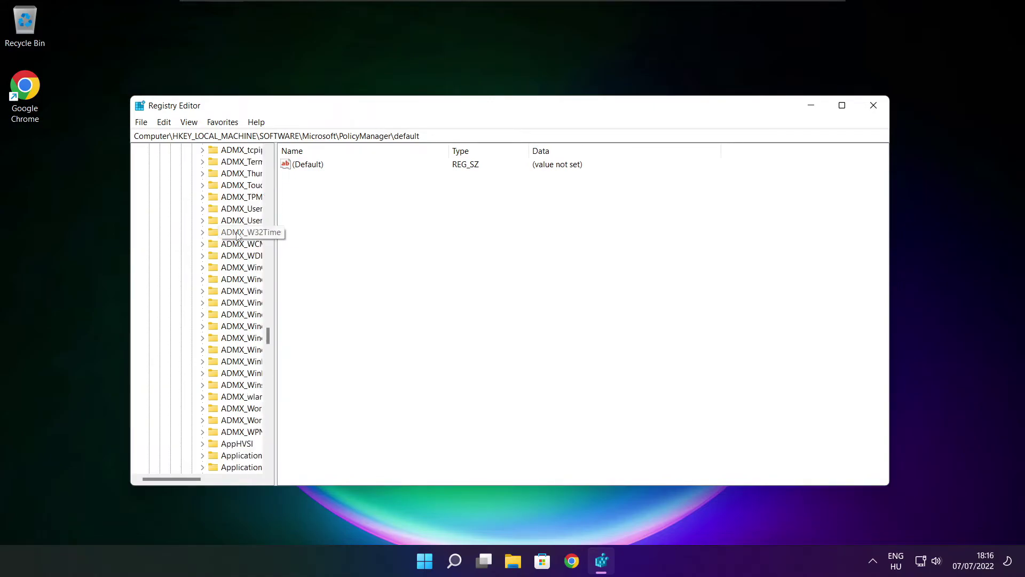
{"action": "scroll", "coordinate": [239, 238], "scroll_direction": "down", "scroll_amount": 5}
{"action": "left_click_drag", "start_coordinate": [276, 234], "coordinate": [339, 232]}
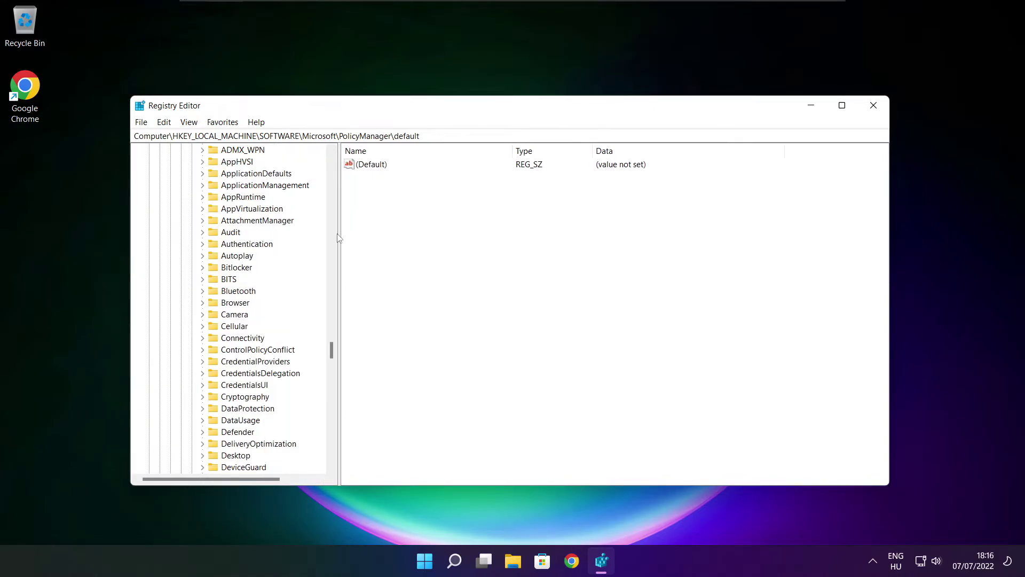
{"action": "scroll", "coordinate": [248, 226], "scroll_direction": "up", "scroll_amount": 1}
{"action": "left_click", "coordinate": [246, 223]}
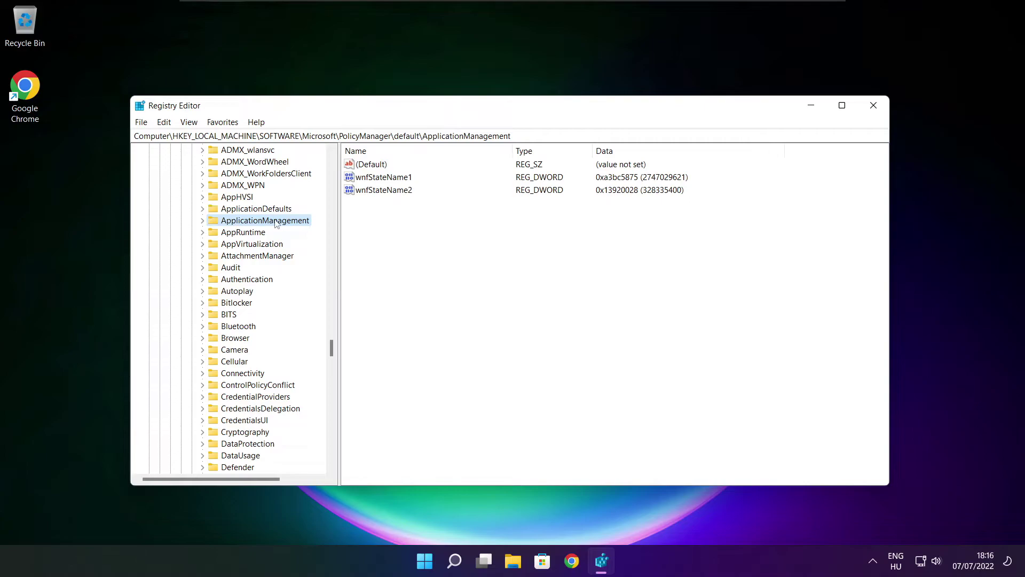
{"action": "left_click", "coordinate": [203, 221]}
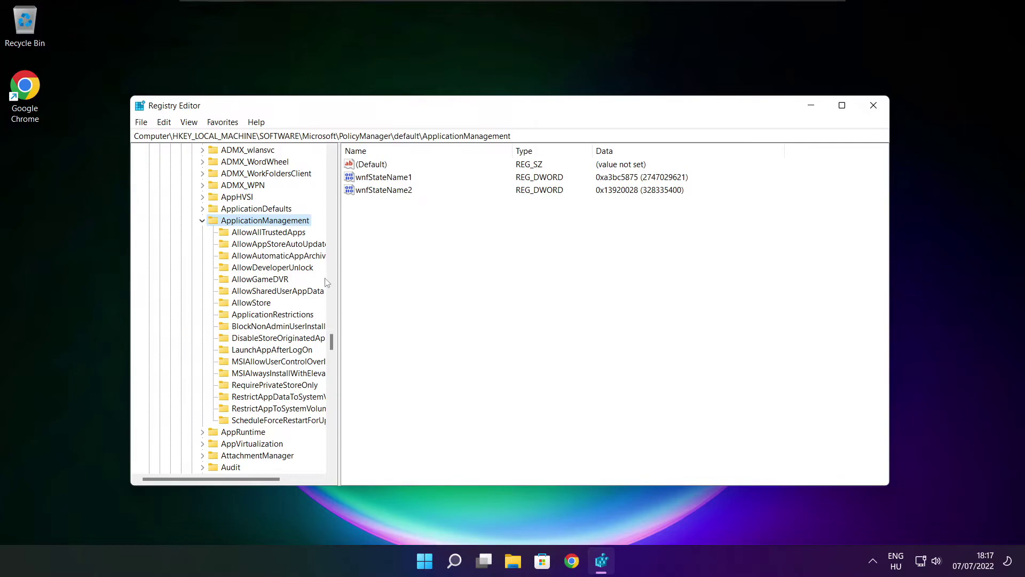
Set the AllowGameDVR key's 'value' entry to 0 and close Registry Editor
{"action": "left_click_drag", "start_coordinate": [338, 269], "coordinate": [351, 269]}
{"action": "left_click", "coordinate": [261, 278]}
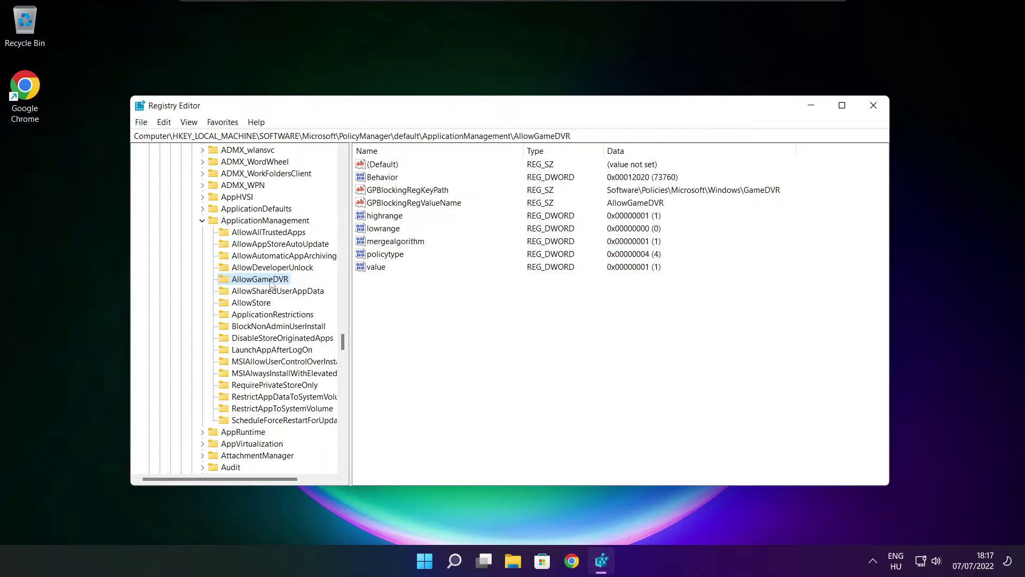
{"action": "left_click", "coordinate": [375, 267]}
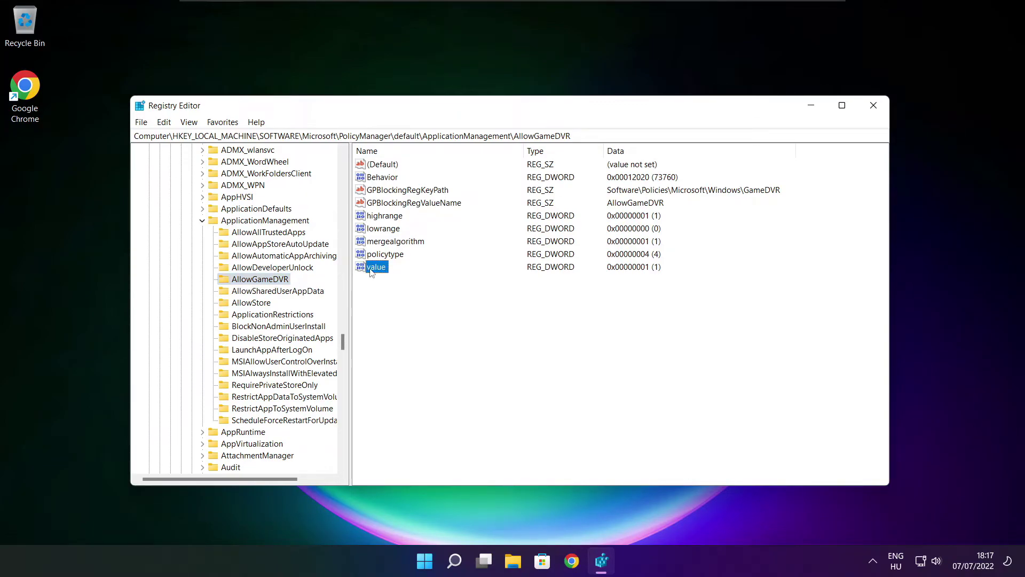
{"action": "double_click", "coordinate": [375, 267]}
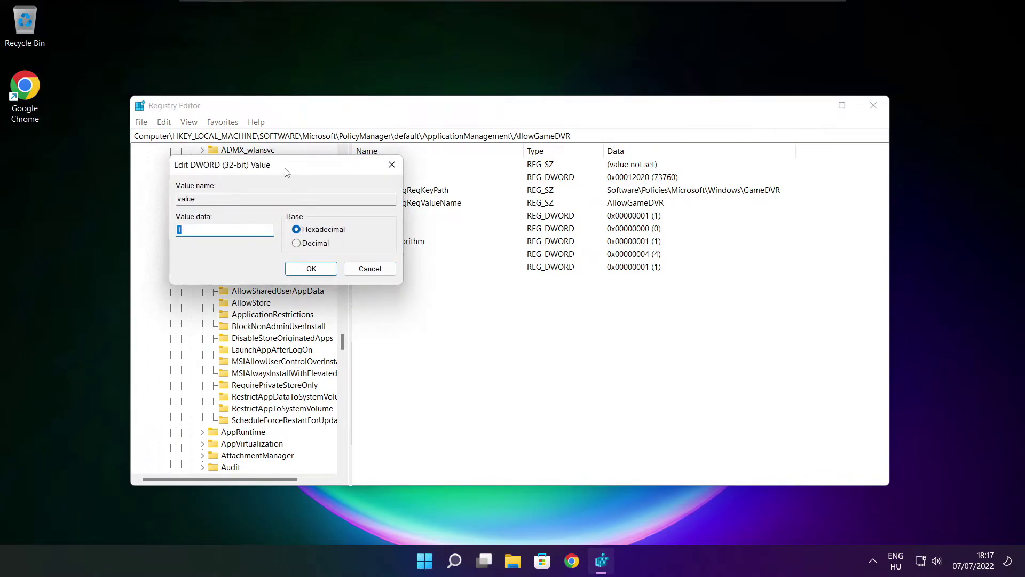
{"action": "left_click_drag", "start_coordinate": [281, 167], "coordinate": [520, 213]}
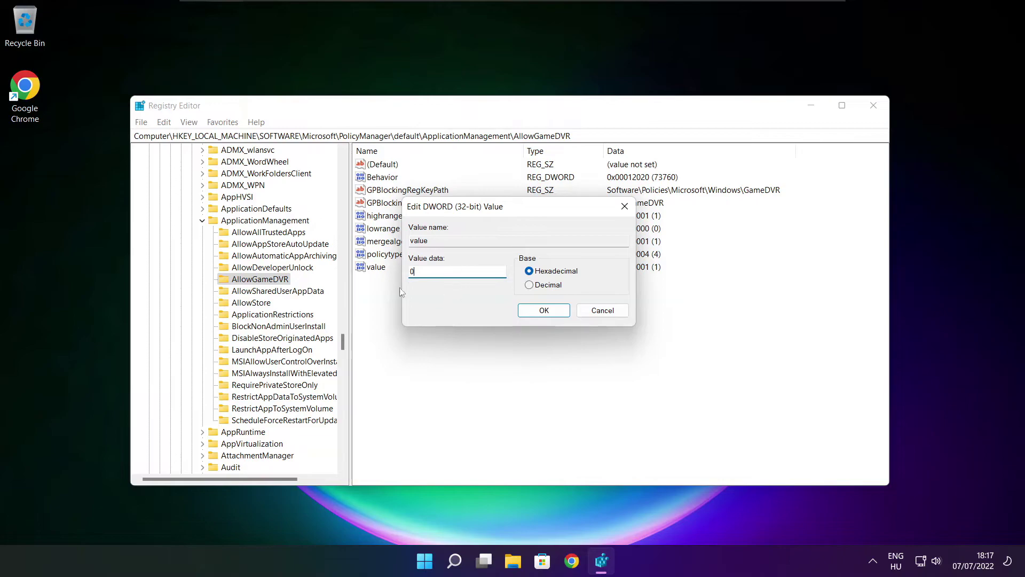
{"action": "left_click", "coordinate": [544, 311]}
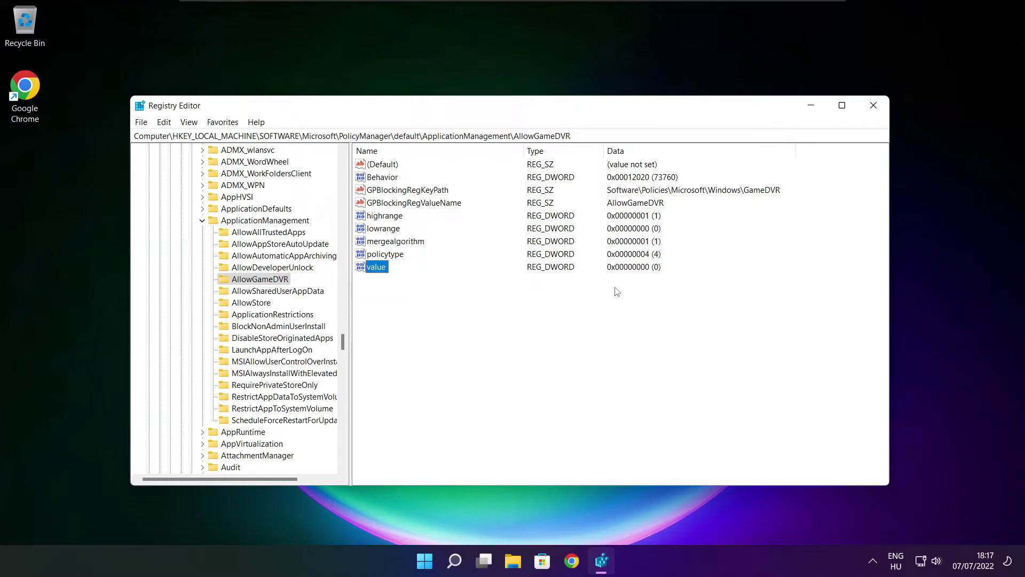
{"action": "left_click", "coordinate": [874, 105]}
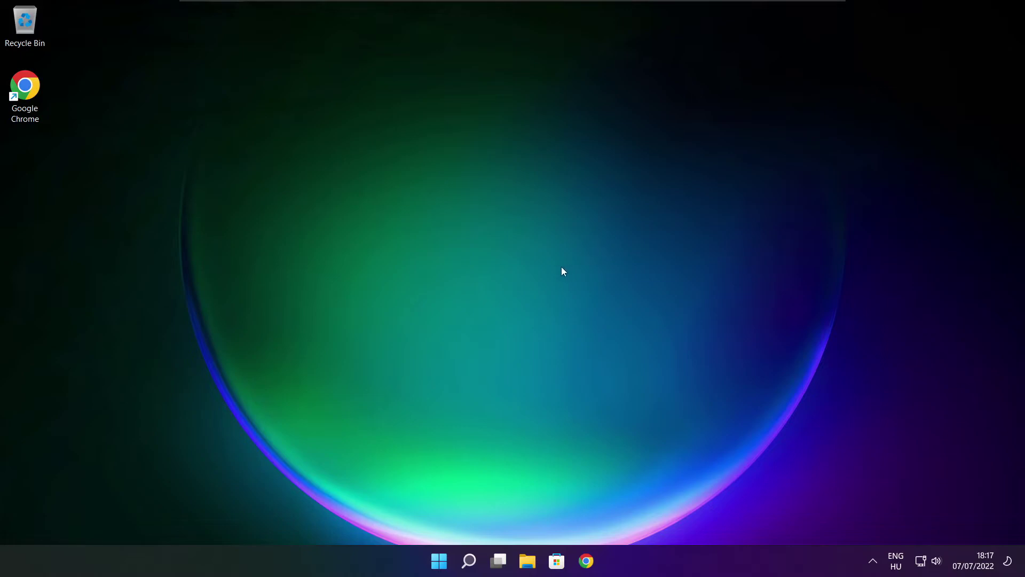
Return to Chrome's DirectX page and download the End-User Runtime Web Installer
{"action": "left_click", "coordinate": [588, 560]}
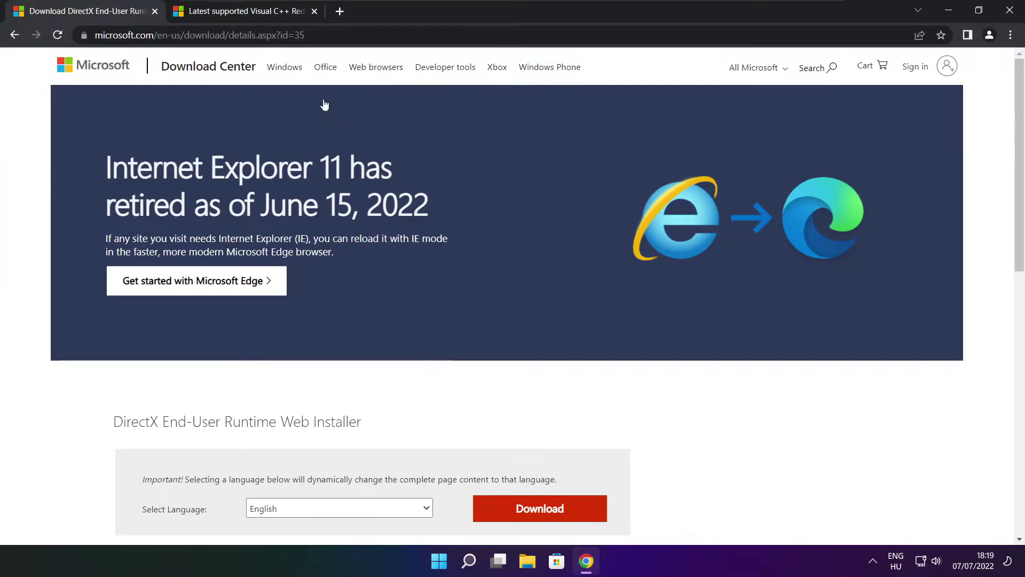
{"action": "left_click_drag", "start_coordinate": [305, 34], "coordinate": [95, 35]}
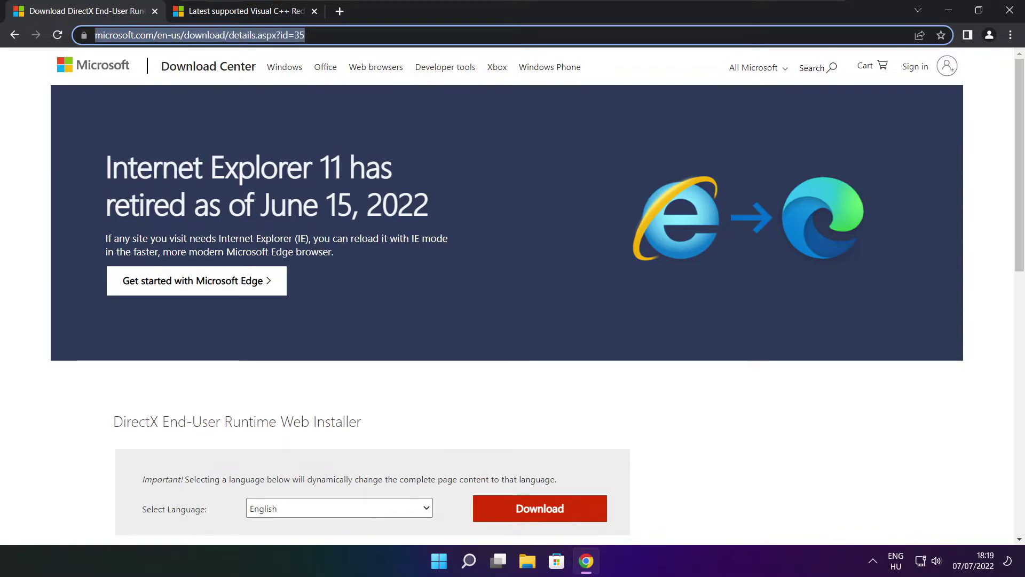
{"action": "key", "text": "End"}
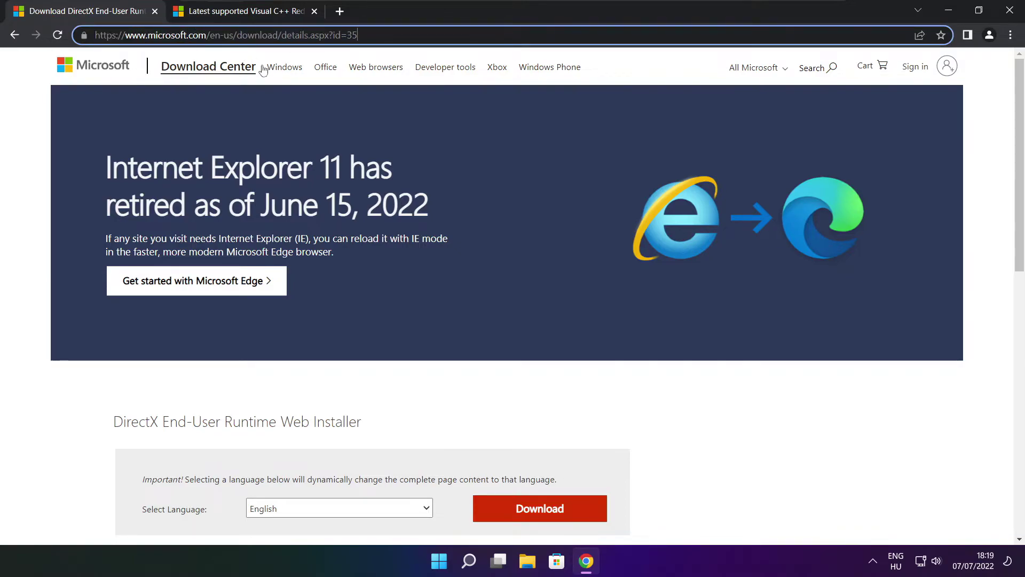
{"action": "left_click", "coordinate": [369, 388]}
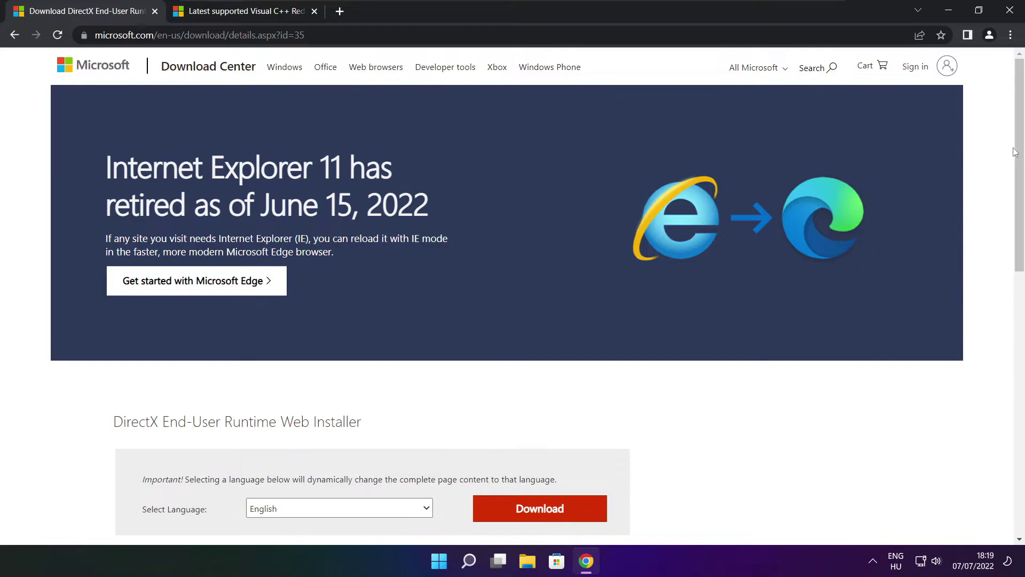
{"action": "left_click_drag", "start_coordinate": [1019, 172], "coordinate": [1019, 240]}
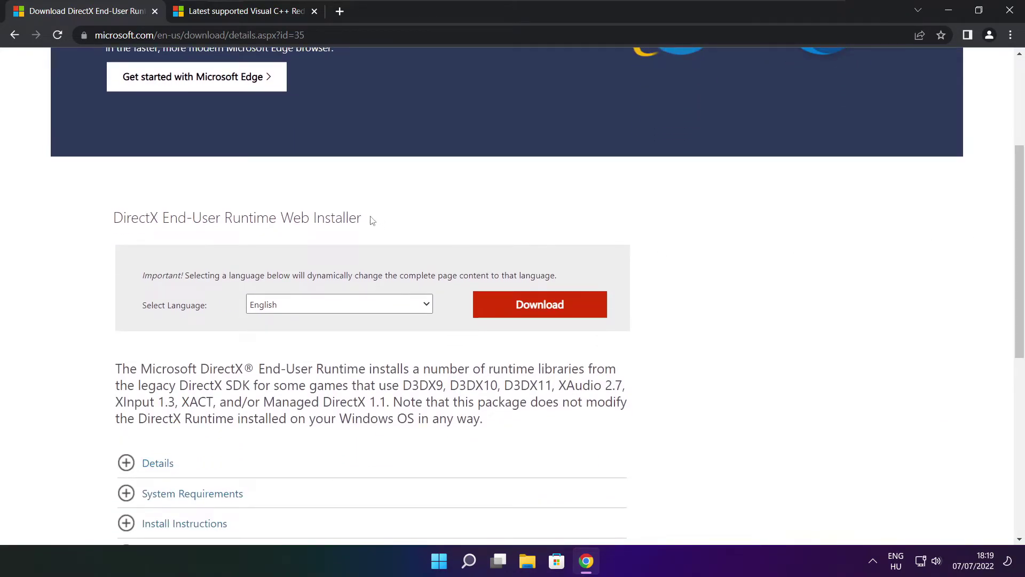
{"action": "left_click_drag", "start_coordinate": [371, 218], "coordinate": [88, 226]}
{"action": "left_click", "coordinate": [417, 227]}
{"action": "left_click", "coordinate": [544, 308]}
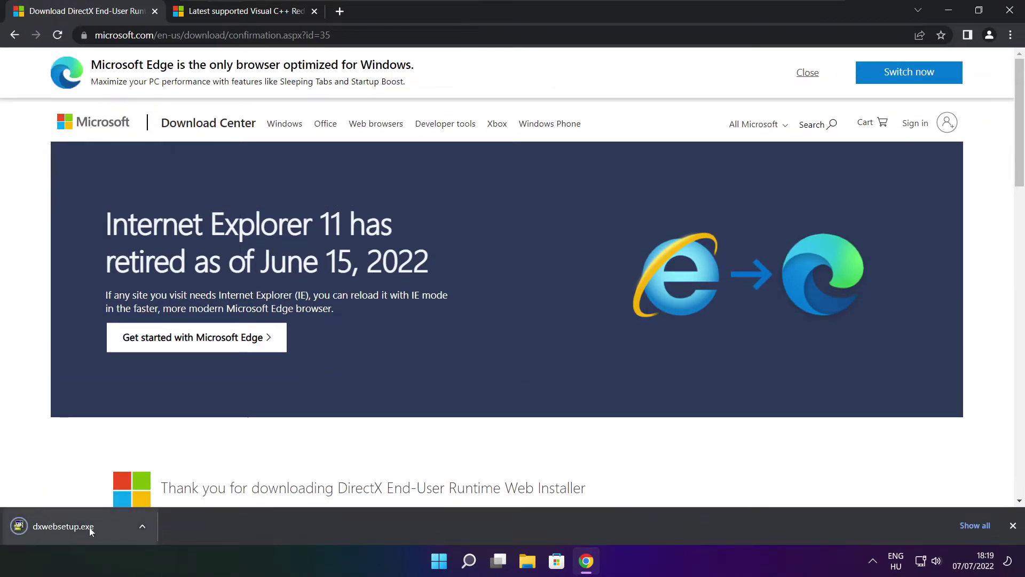
Launch dxwebsetup.exe and accept the DirectX licence agreement
{"action": "left_click", "coordinate": [97, 526]}
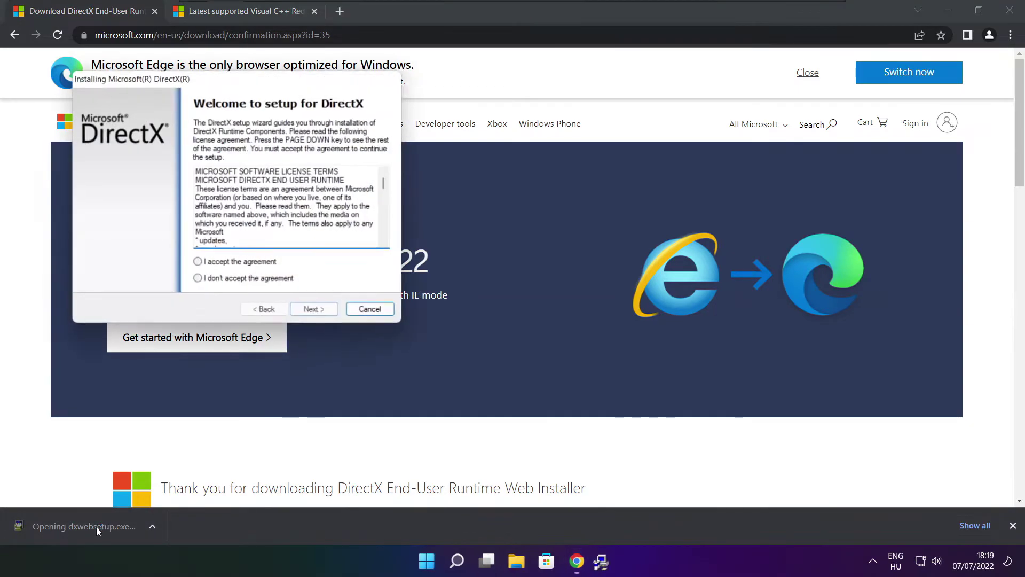
{"action": "left_click_drag", "start_coordinate": [217, 81], "coordinate": [489, 153]}
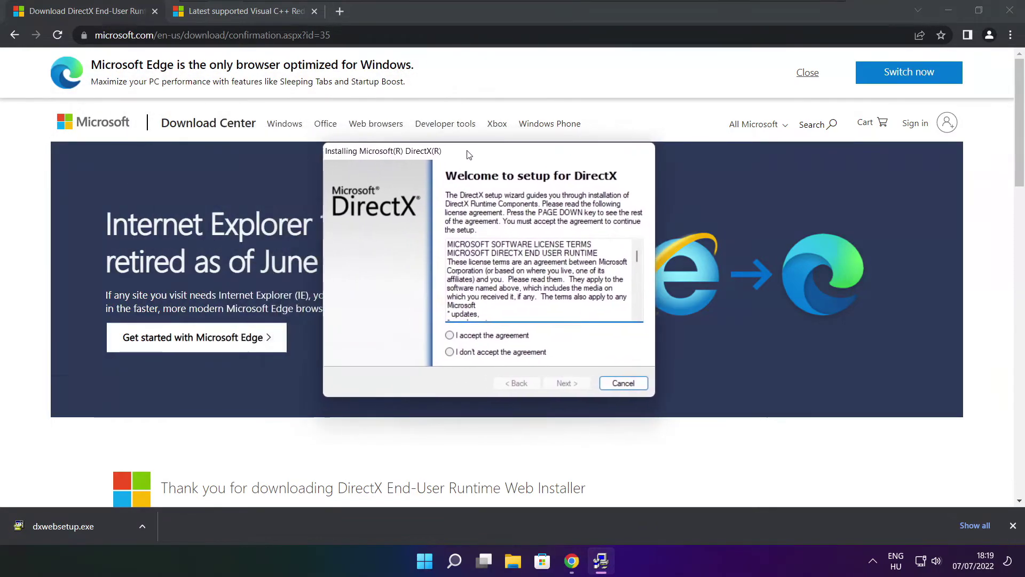
{"action": "left_click_drag", "start_coordinate": [657, 254], "coordinate": [656, 305]}
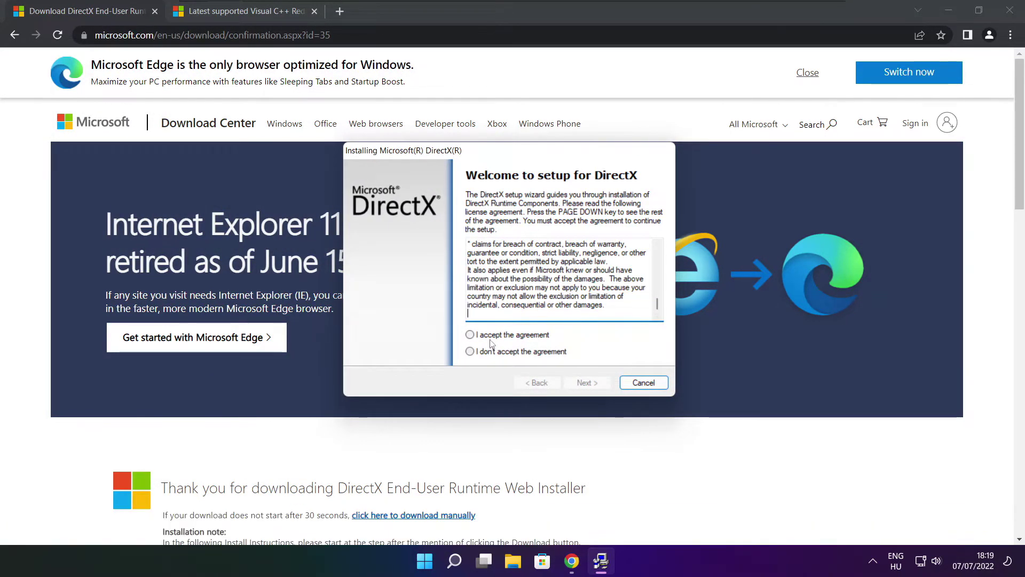
{"action": "left_click", "coordinate": [470, 335]}
{"action": "left_click", "coordinate": [587, 382]}
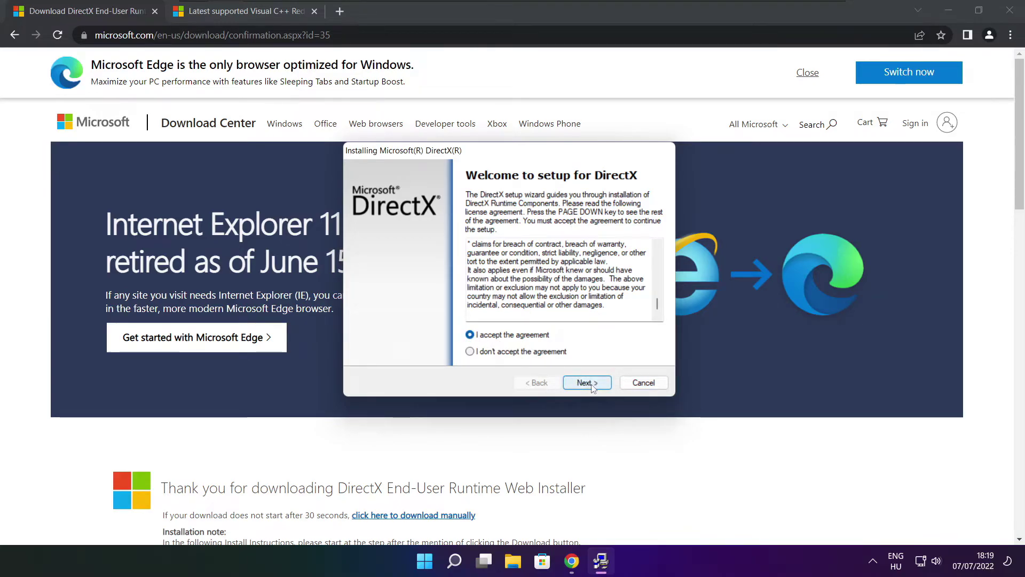
Decline the Bing Bar and install the DirectX runtime through to Finish
{"action": "left_click", "coordinate": [461, 289]}
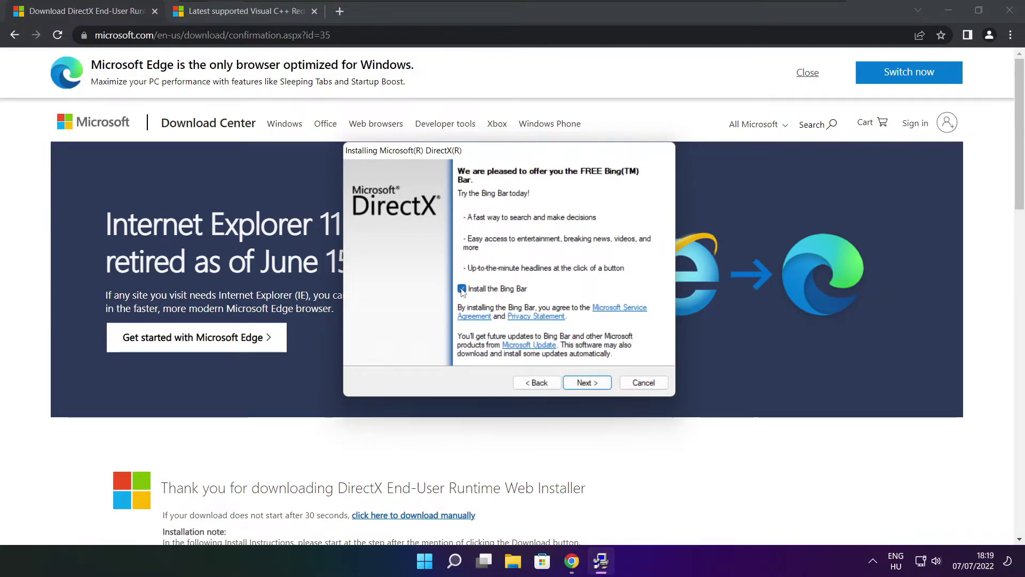
{"action": "left_click", "coordinate": [587, 382]}
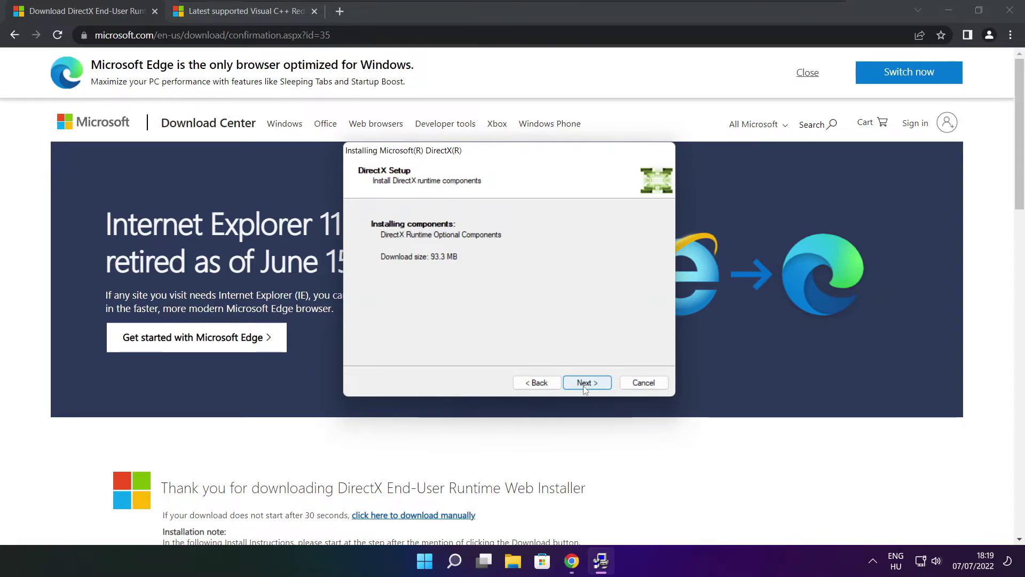
{"action": "left_click", "coordinate": [585, 385]}
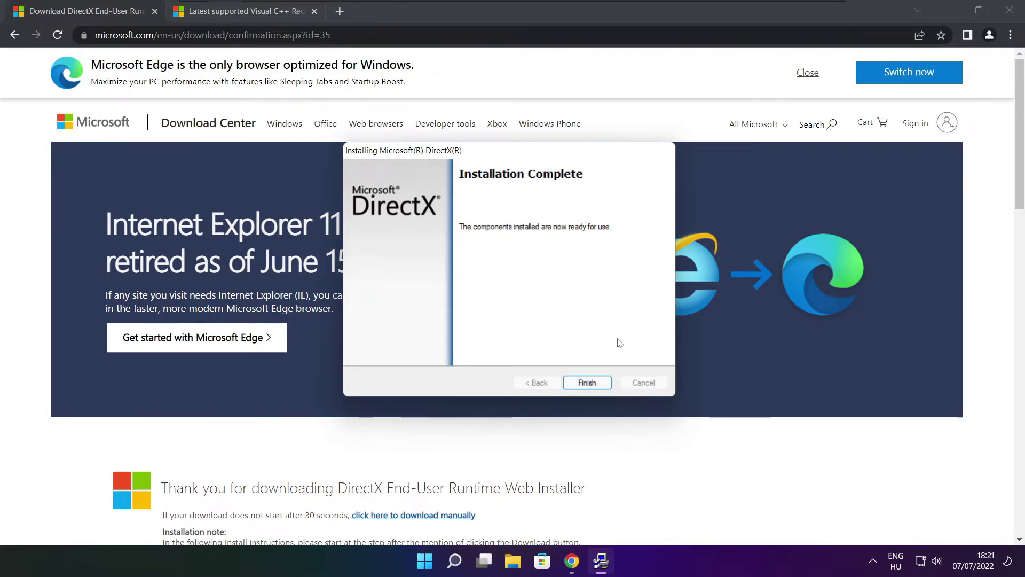
{"action": "left_click", "coordinate": [593, 385]}
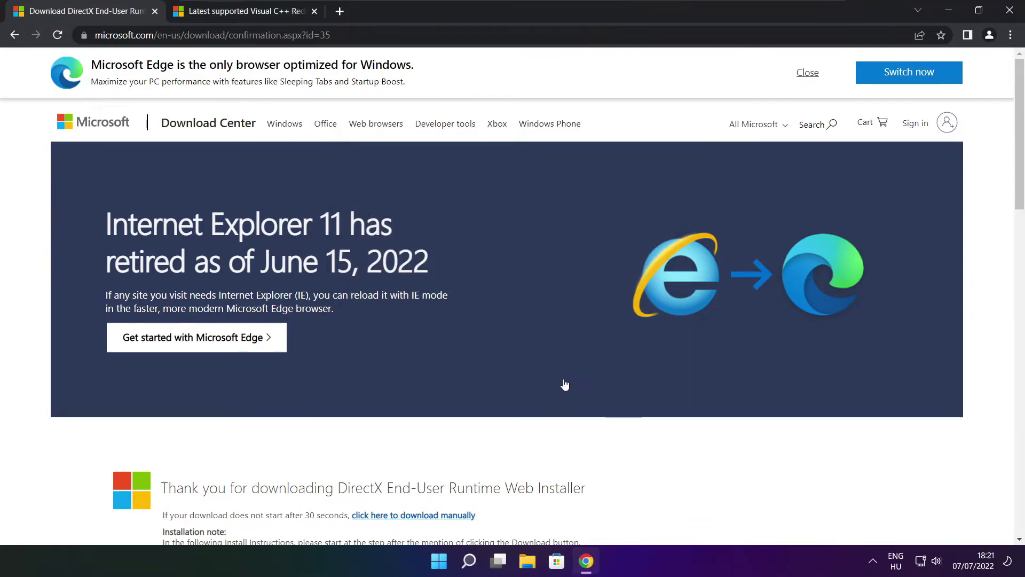
Close the DirectX tab and bring up the Visual C++ downloads table
{"action": "left_click", "coordinate": [155, 12]}
{"action": "left_click", "coordinate": [449, 34]}
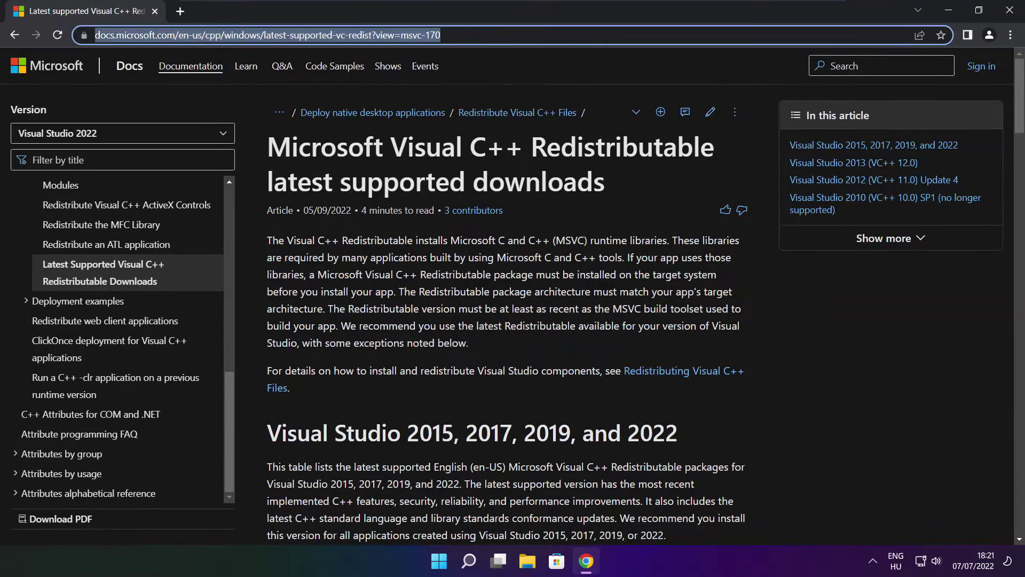
{"action": "left_click", "coordinate": [509, 68]}
{"action": "left_click_drag", "start_coordinate": [1019, 92], "coordinate": [1014, 149]}
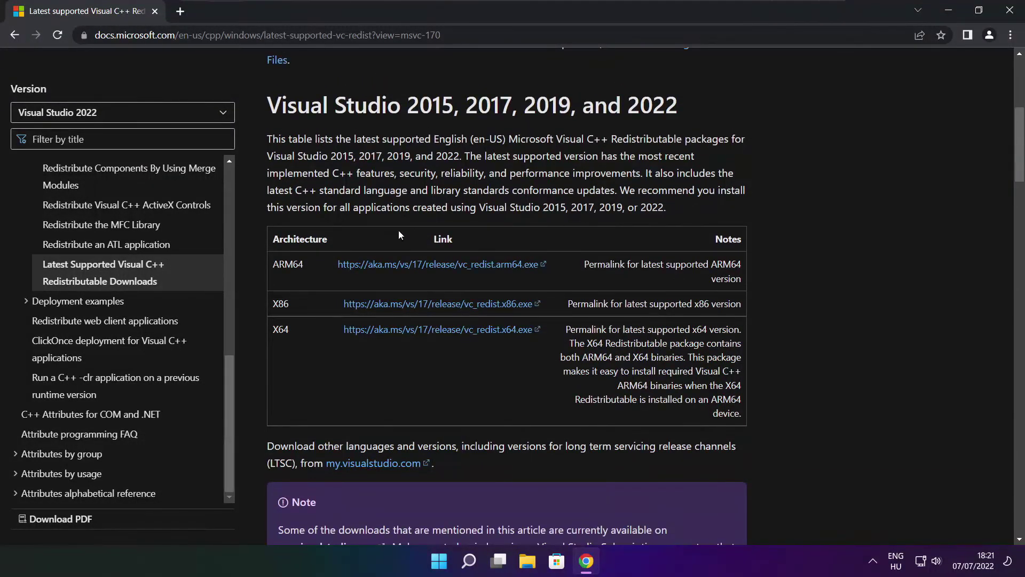
{"action": "left_click_drag", "start_coordinate": [274, 263], "coordinate": [681, 364]}
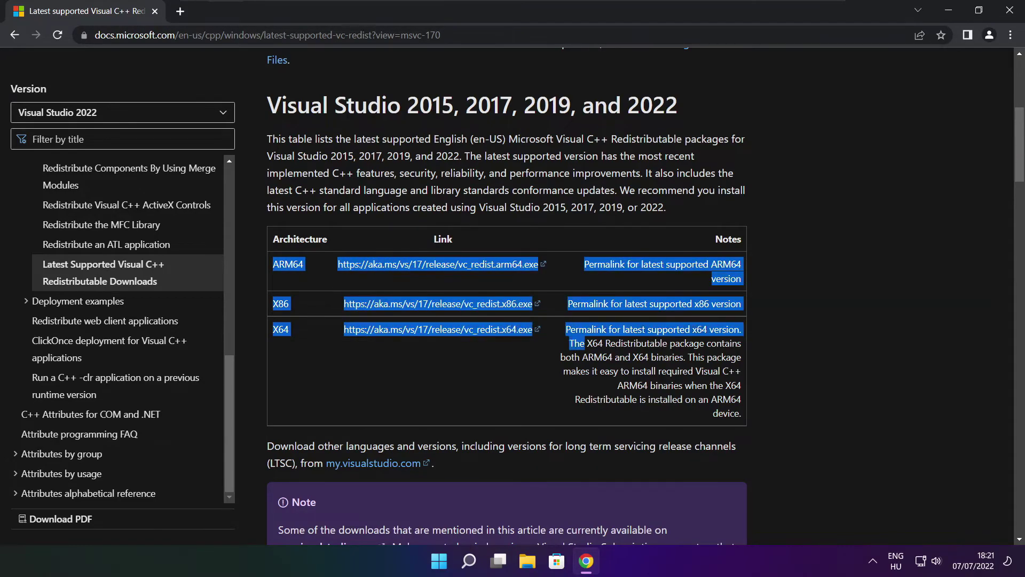
{"action": "left_click", "coordinate": [682, 364]}
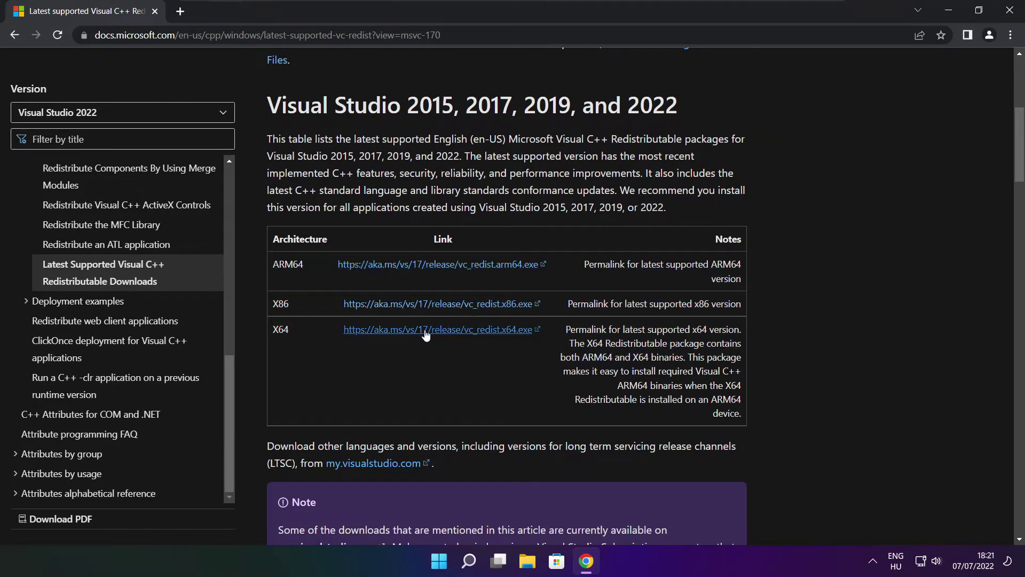
Download the ARM64, x86 and x64 vc_redist installers and run the ARM64 one
{"action": "left_click", "coordinate": [425, 267]}
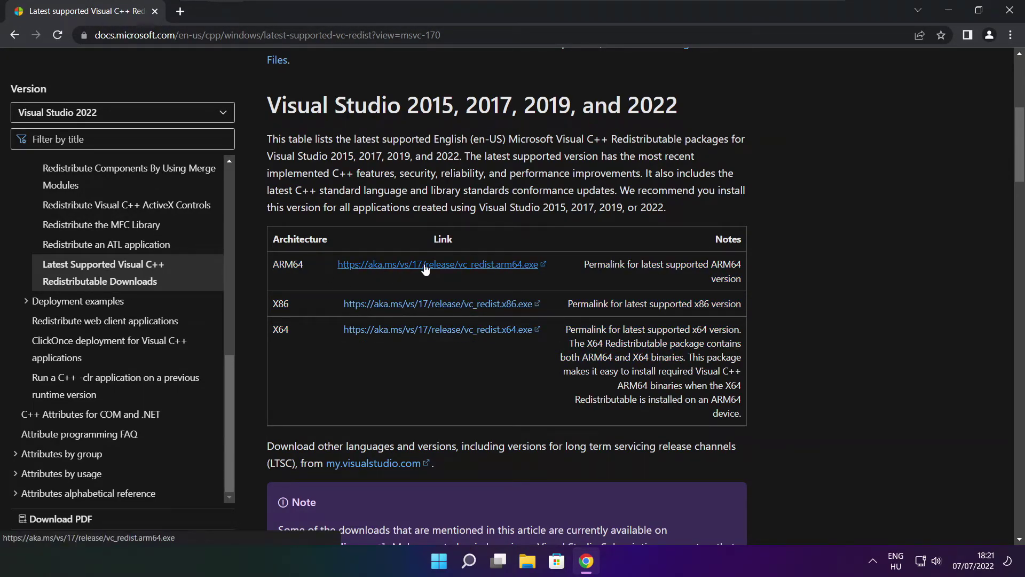
{"action": "left_click", "coordinate": [421, 305]}
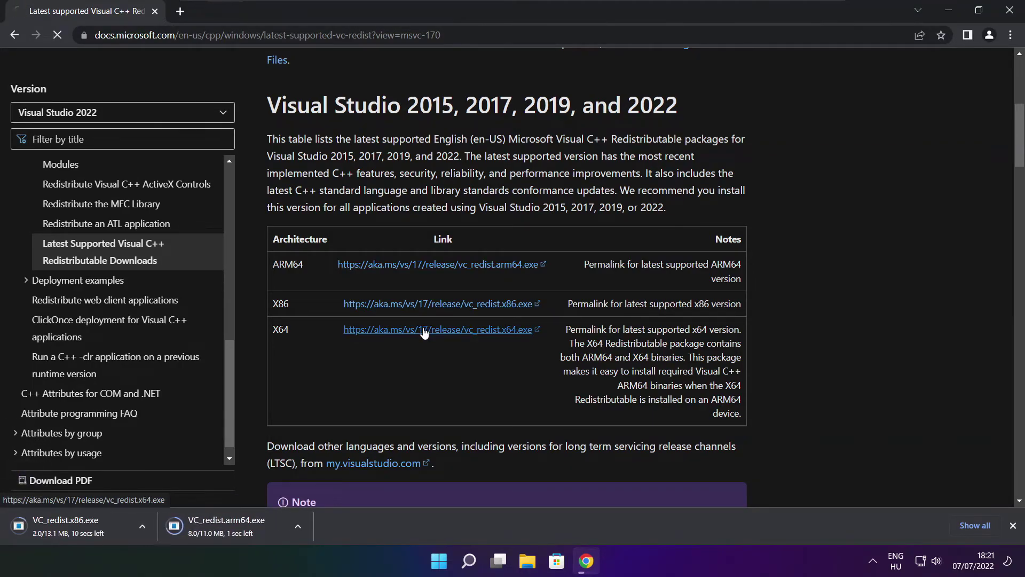
{"action": "left_click", "coordinate": [422, 329]}
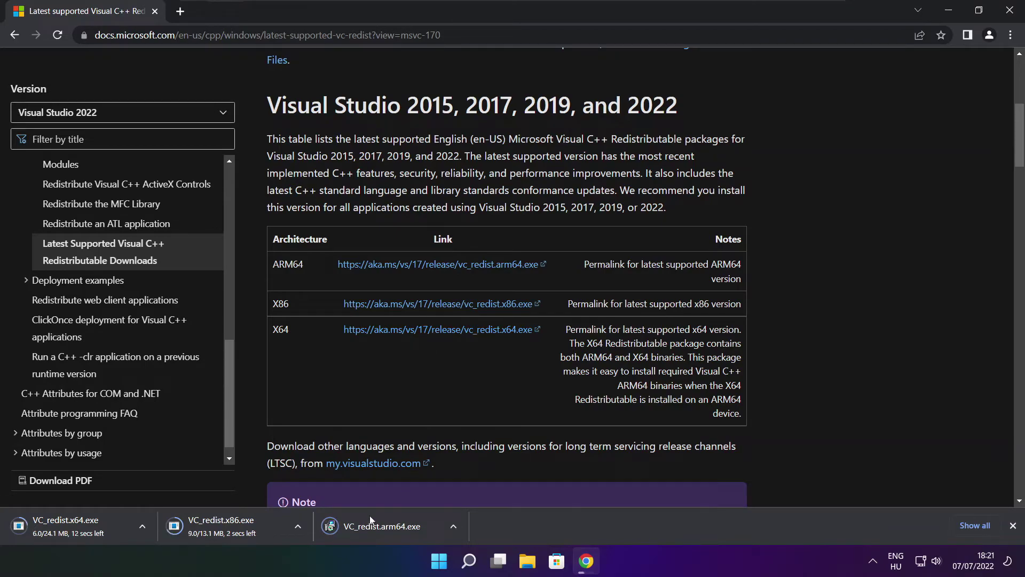
{"action": "left_click", "coordinate": [391, 529]}
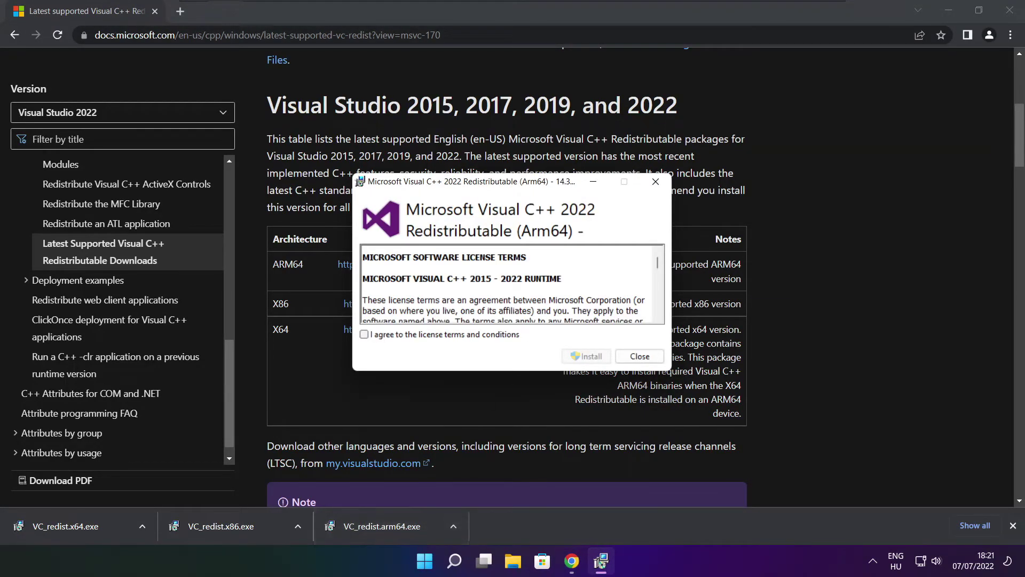
{"action": "left_click_drag", "start_coordinate": [658, 263], "coordinate": [657, 317]}
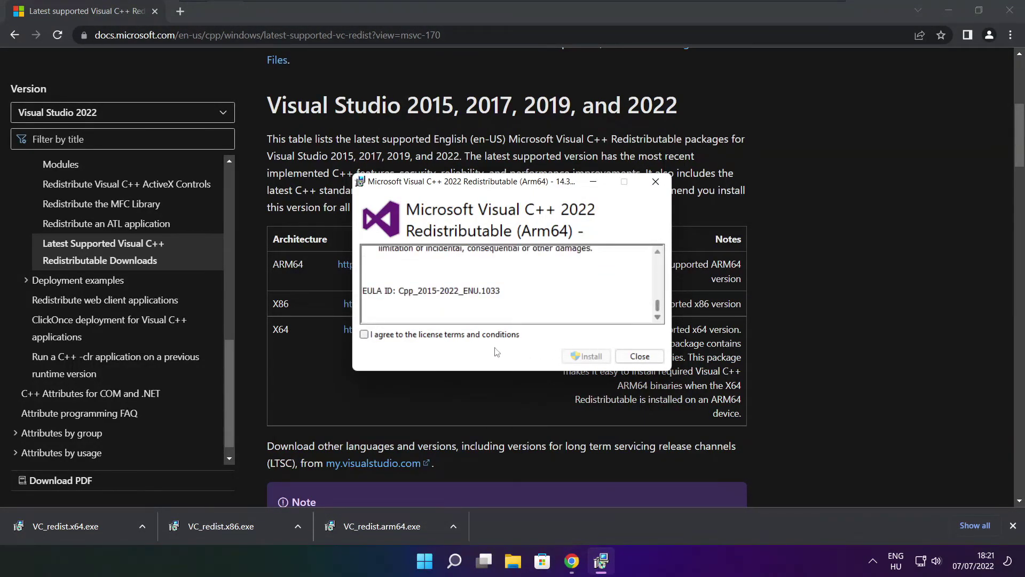
Try installing the ARM64 redistributable and dismiss its unsupported-processor failure
{"action": "left_click", "coordinate": [364, 335]}
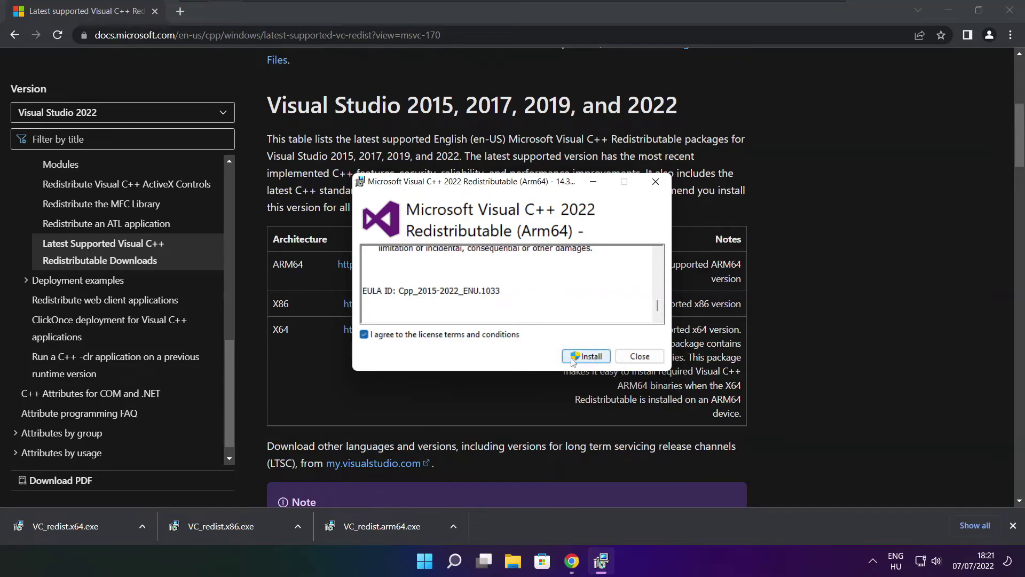
{"action": "left_click", "coordinate": [587, 356]}
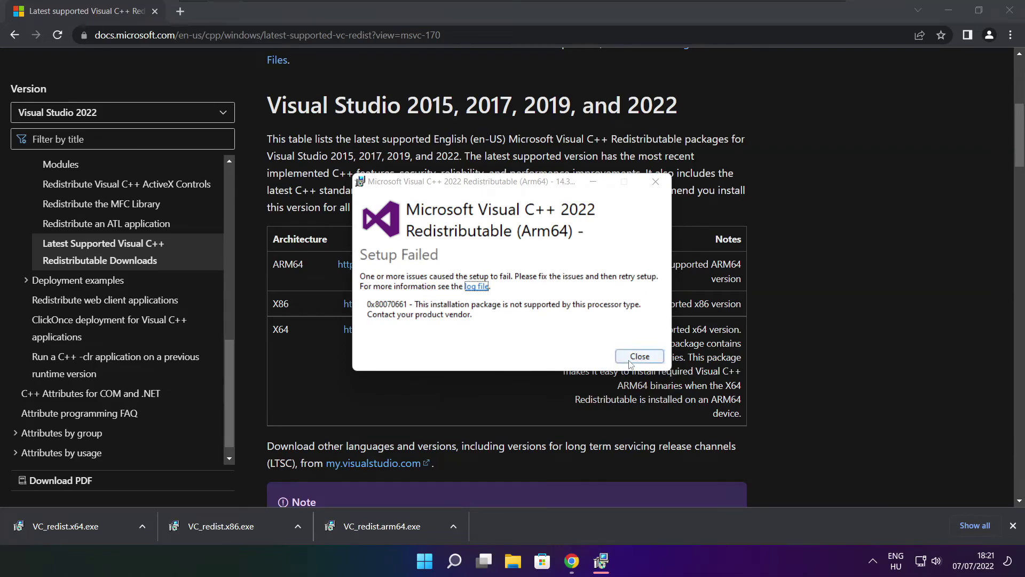
{"action": "left_click", "coordinate": [639, 356]}
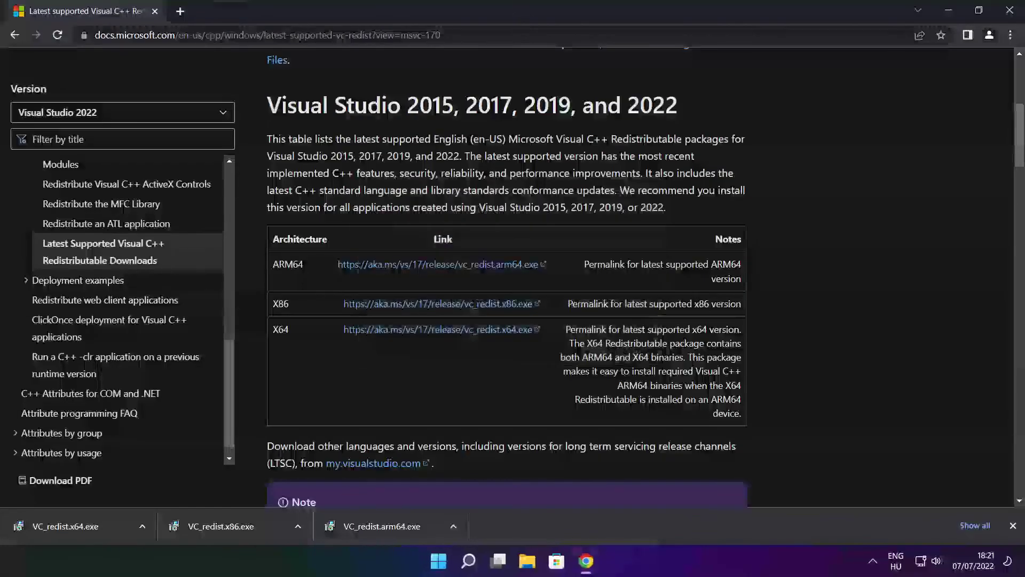
Install the x86 Visual C++ Redistributable (14.32.31332) and close its setup
{"action": "left_click", "coordinate": [242, 525]}
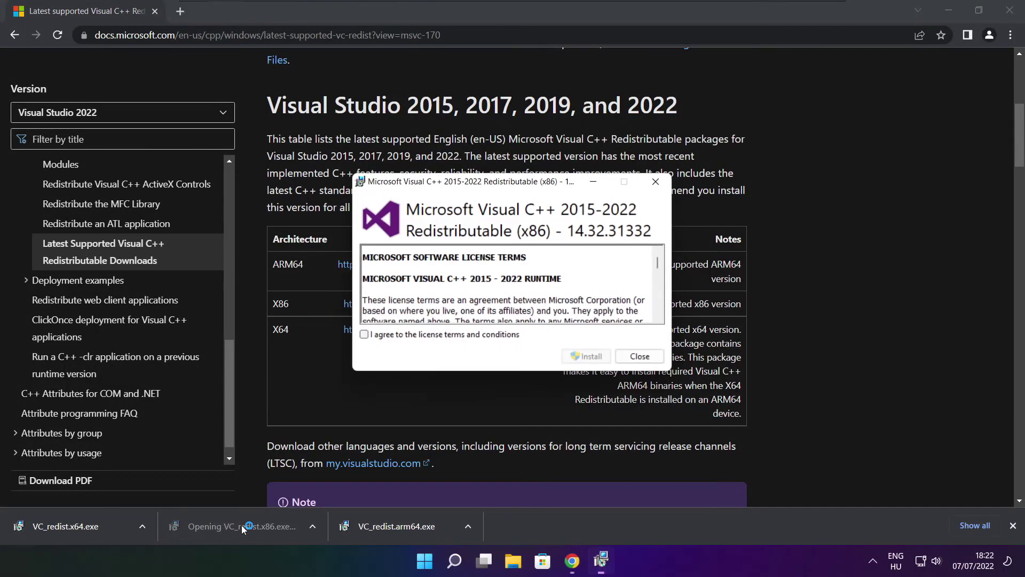
{"action": "left_click_drag", "start_coordinate": [659, 263], "coordinate": [659, 313]}
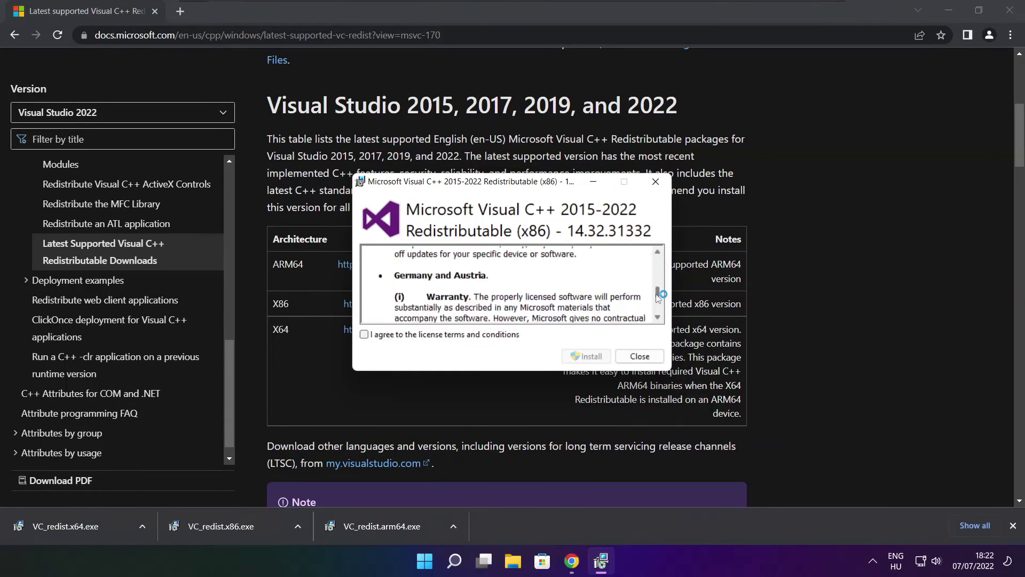
{"action": "left_click", "coordinate": [364, 334]}
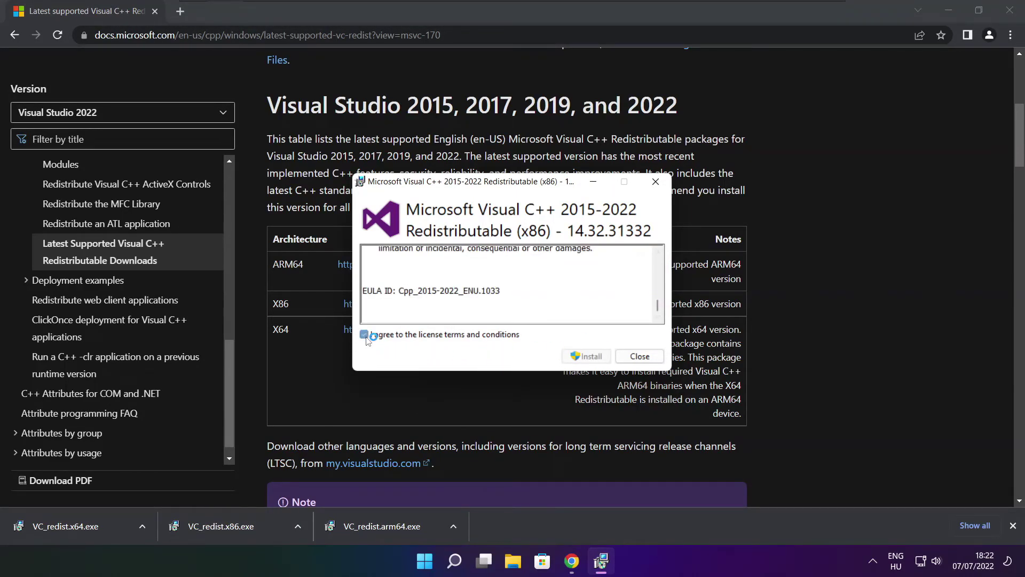
{"action": "left_click", "coordinate": [587, 356]}
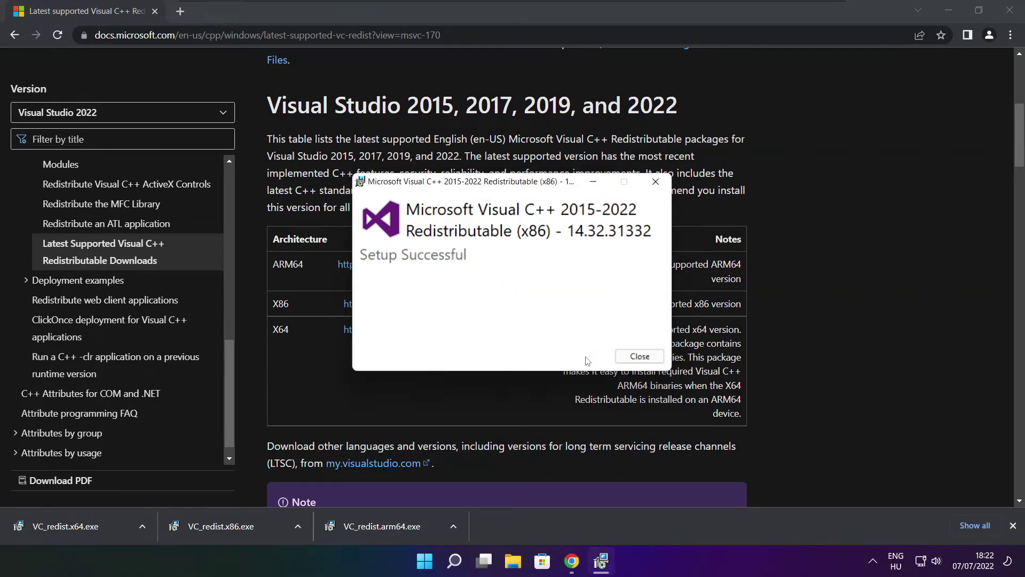
{"action": "left_click", "coordinate": [640, 356]}
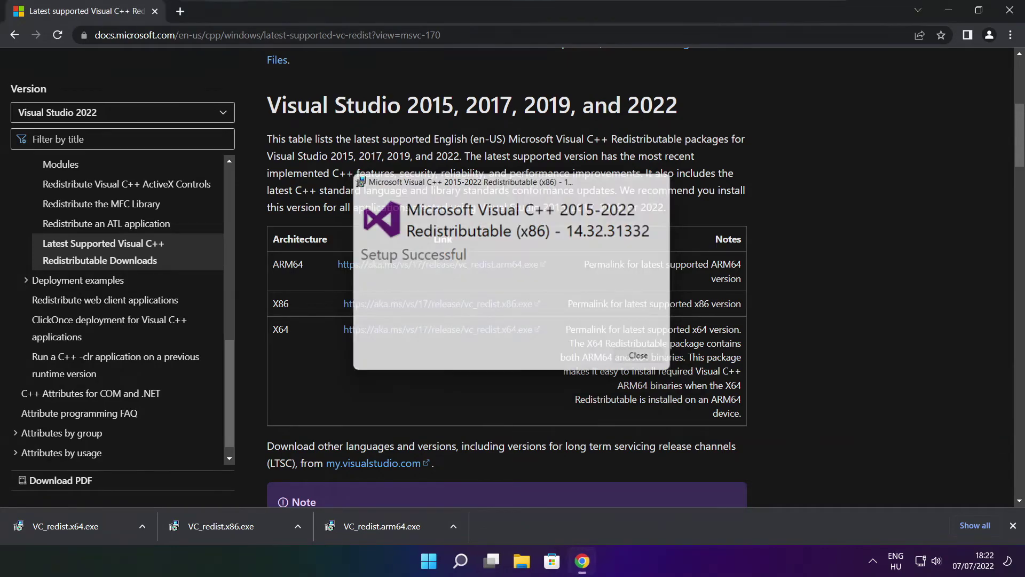
Run VC_redist.x64.exe, agree to the licence, install version 14.32.31332, and close setup
{"action": "left_click", "coordinate": [86, 526]}
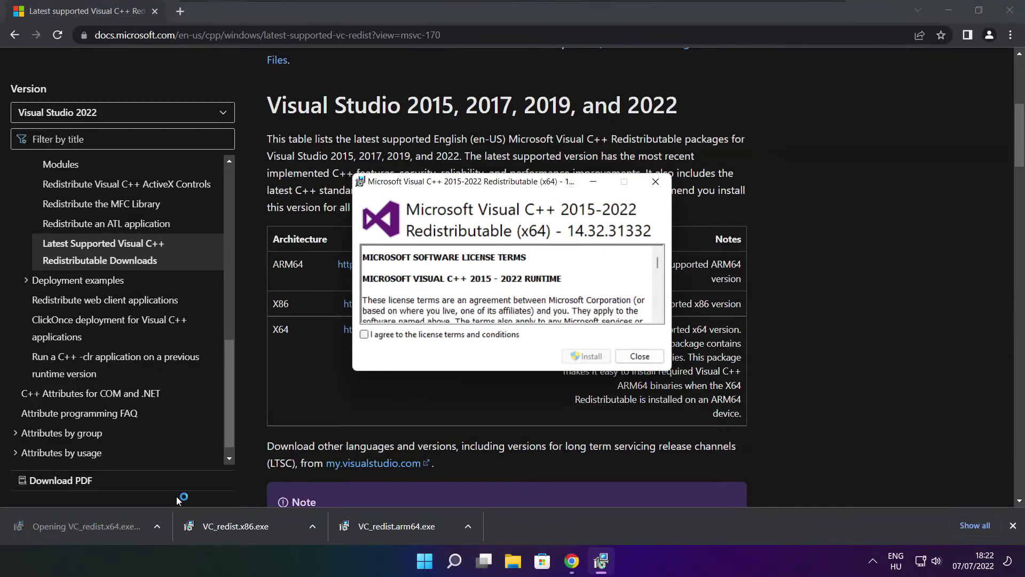
{"action": "left_click_drag", "start_coordinate": [658, 261], "coordinate": [657, 317]}
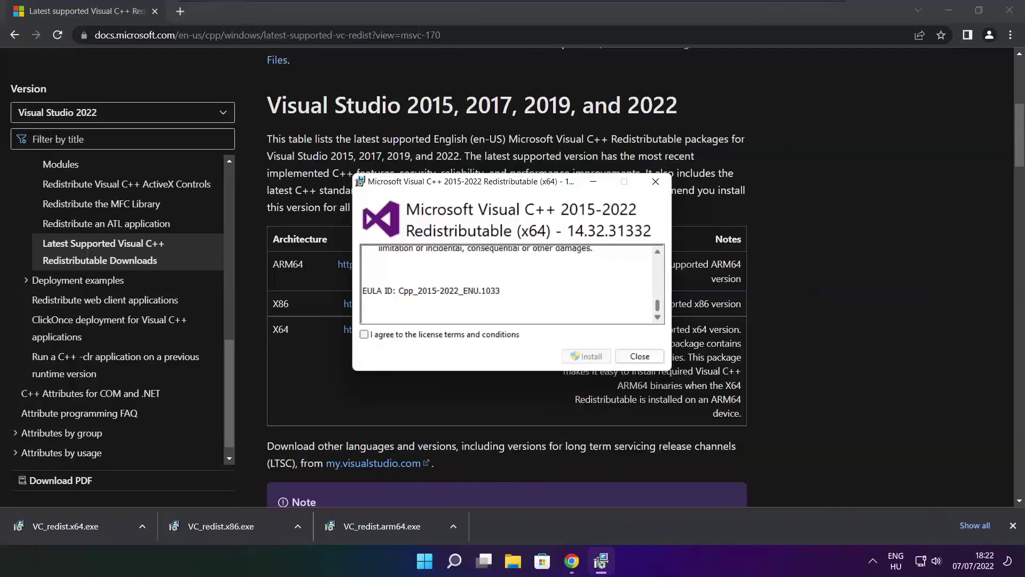
{"action": "left_click", "coordinate": [364, 335]}
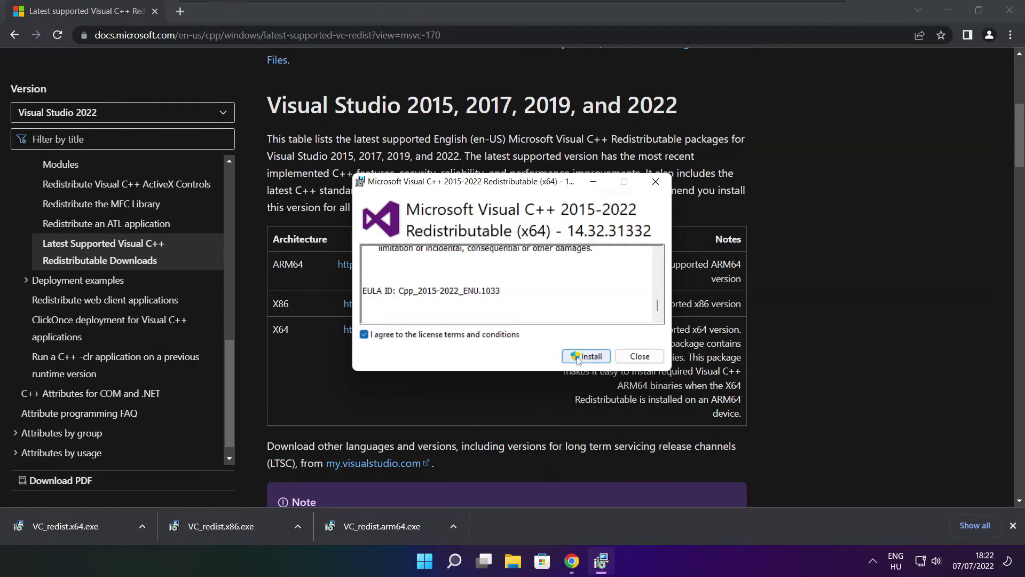
{"action": "left_click", "coordinate": [590, 356]}
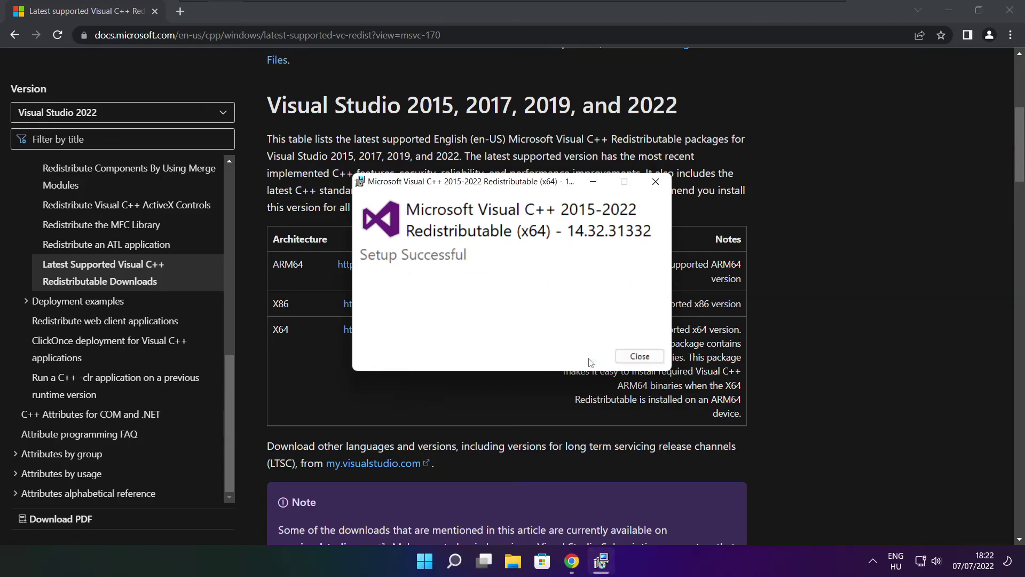
{"action": "left_click", "coordinate": [640, 356]}
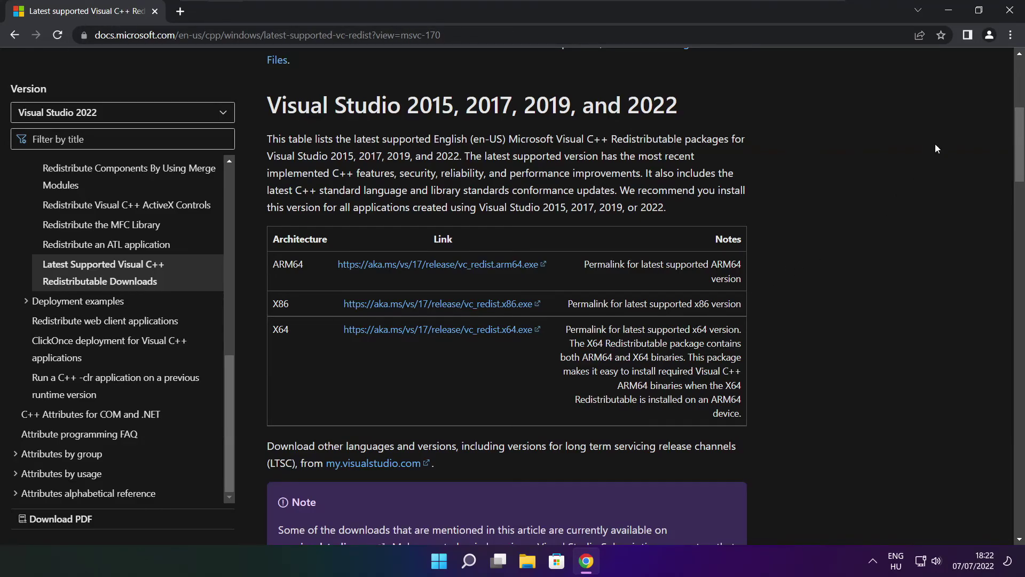
Close Chrome and choose Restart from the Start menu's power options
{"action": "left_click", "coordinate": [1009, 11]}
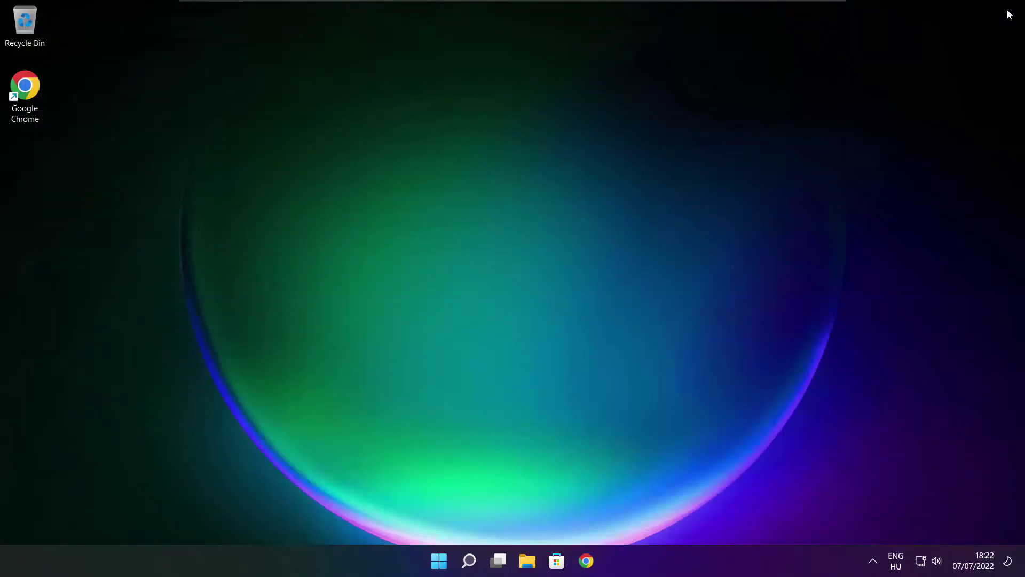
{"action": "left_click", "coordinate": [440, 560]}
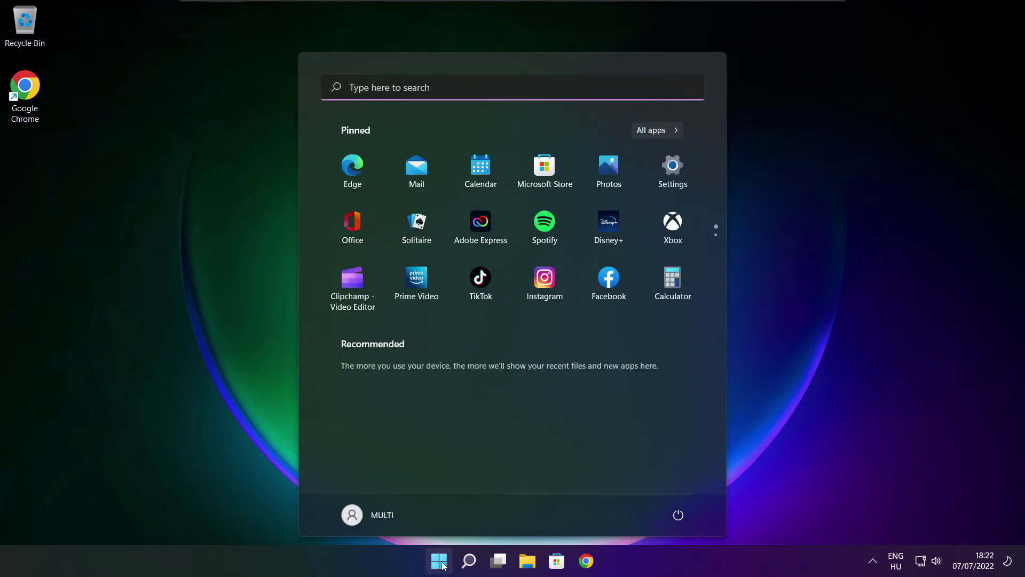
{"action": "left_click", "coordinate": [679, 517]}
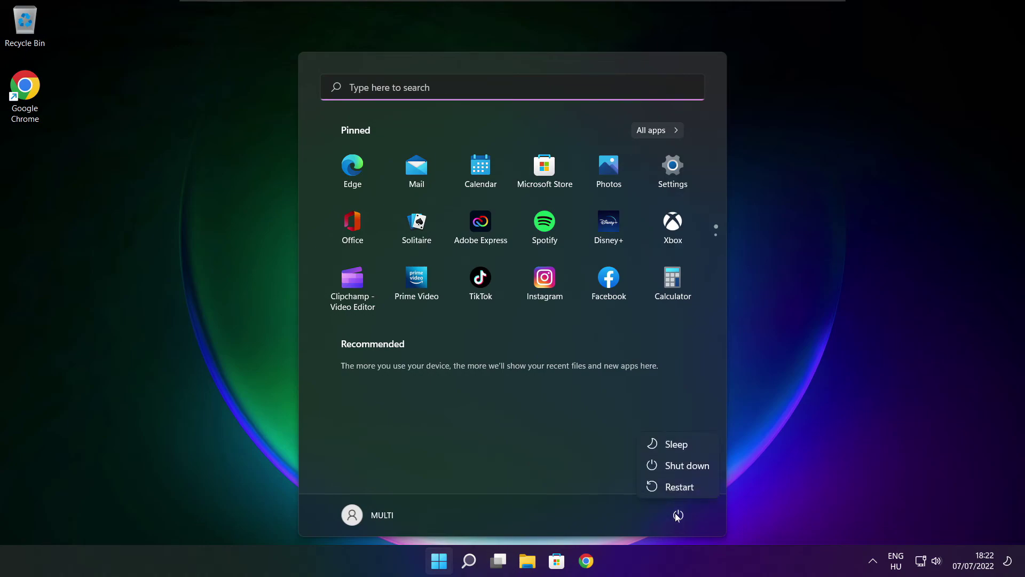
{"action": "left_click", "coordinate": [685, 487]}
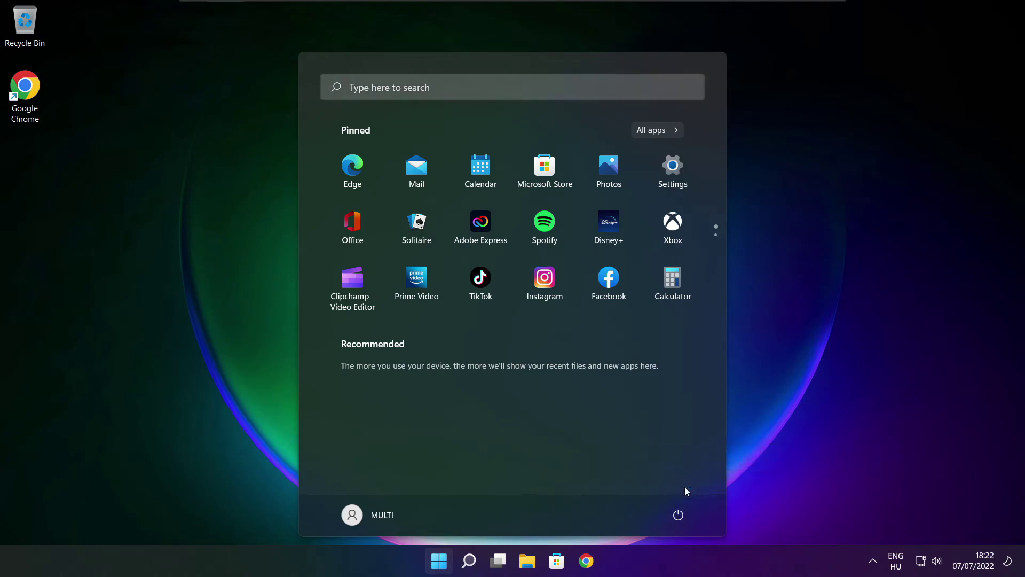